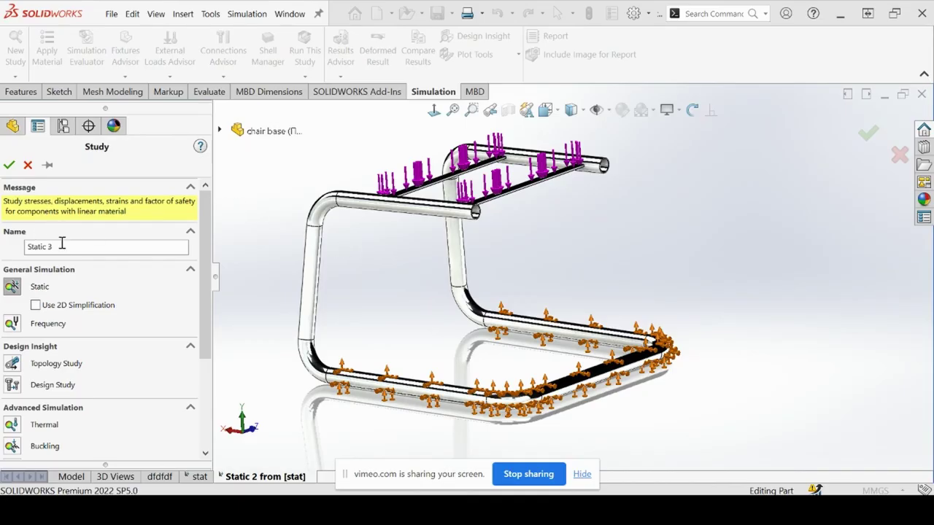
# Name the new study '900 N' and make it a Static analysis
pyautogui.moveTo(76, 249); pyautogui.dragTo(11, 251)
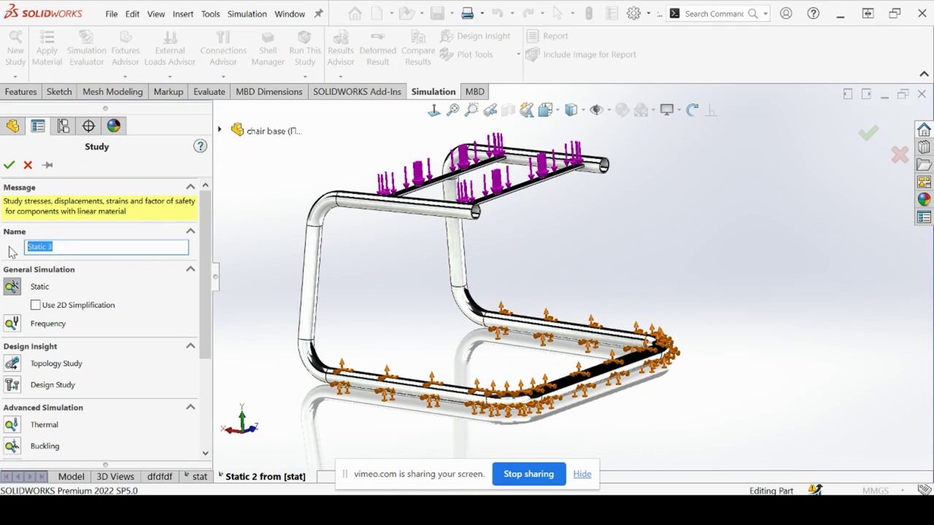
pyautogui.write('900 N')
pyautogui.doubleClick(12, 287)
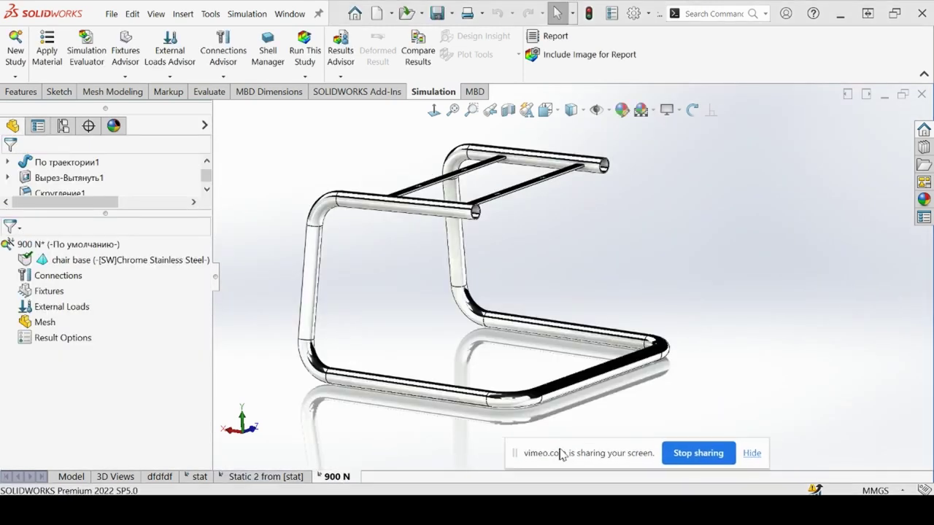
# Start a Fixed Geometry restraint on the bottom tube's front face and its bend
pyautogui.rightClick(61, 291)
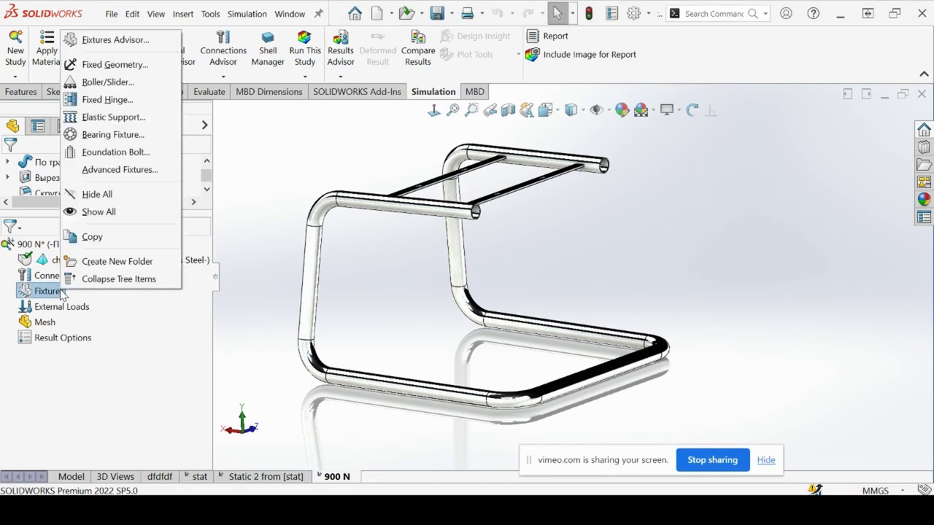
pyautogui.click(108, 65)
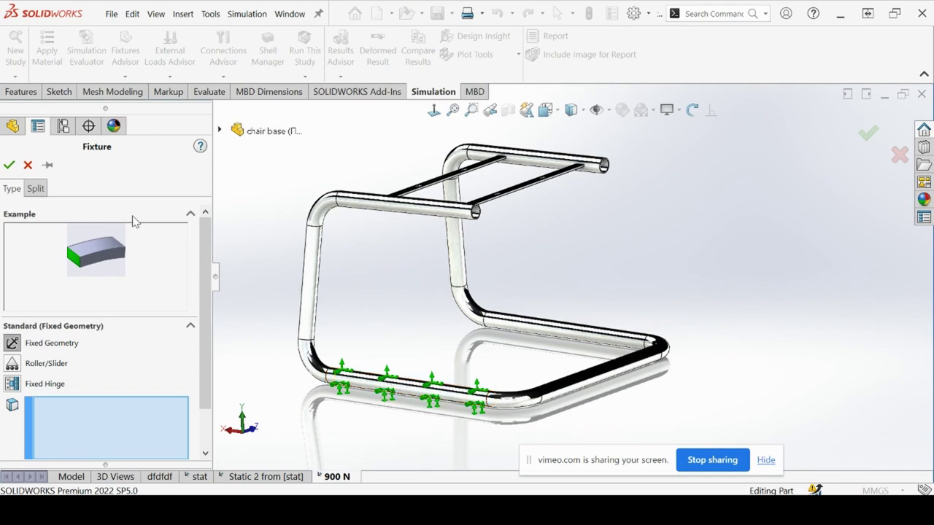
pyautogui.click(387, 397)
pyautogui.scroll(-5, 511, 372)
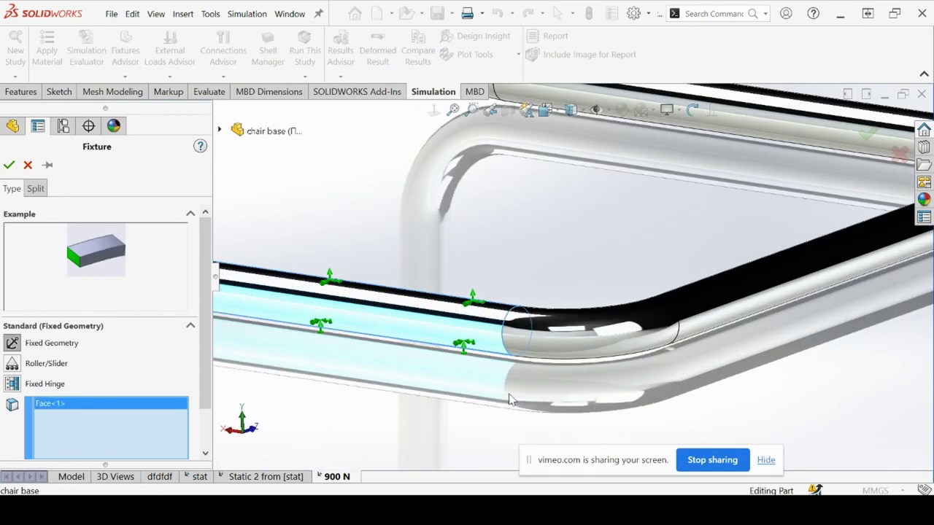
pyautogui.click(567, 340)
pyautogui.scroll(3, 705, 302)
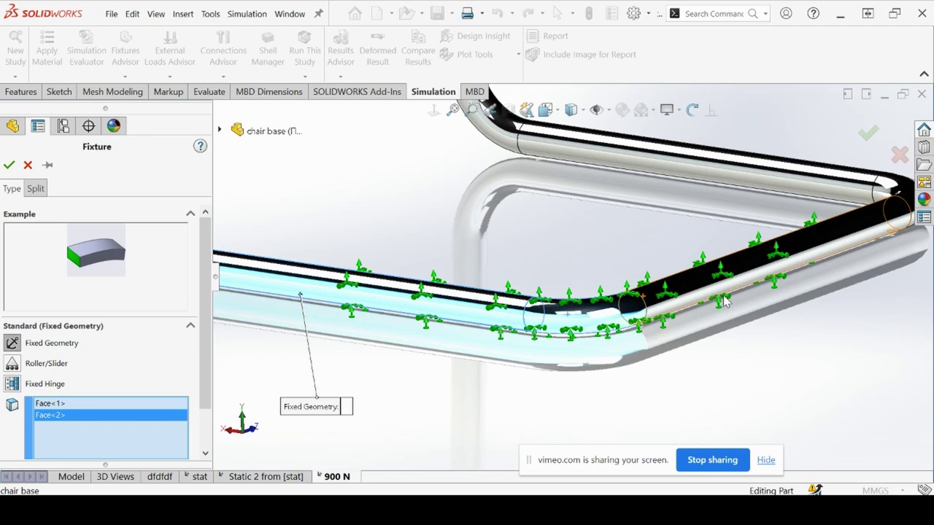
# Add the right, back and back-right bend tube faces and confirm the Fixed-1 restraint
pyautogui.click(744, 274)
pyautogui.click(781, 179)
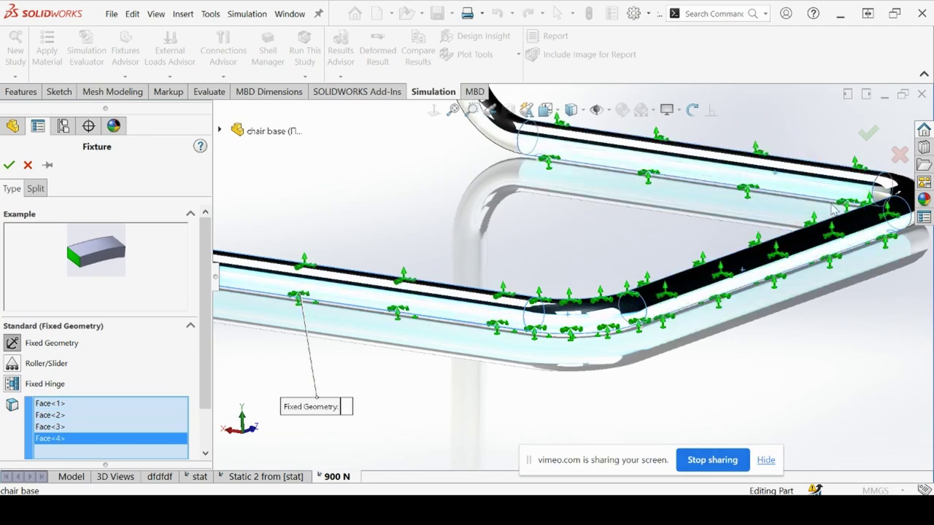
pyautogui.scroll(3, 818, 228)
pyautogui.scroll(-3, 819, 228)
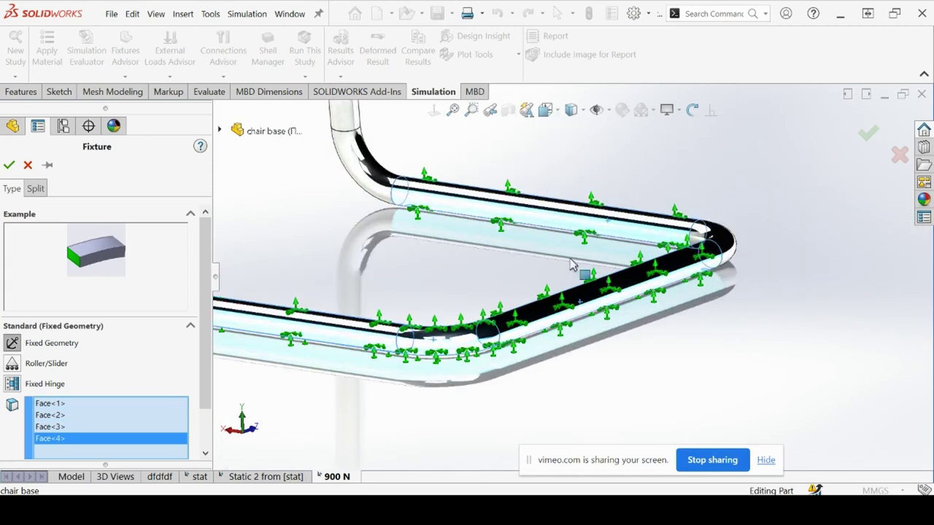
pyautogui.click(722, 237)
pyautogui.click(9, 165)
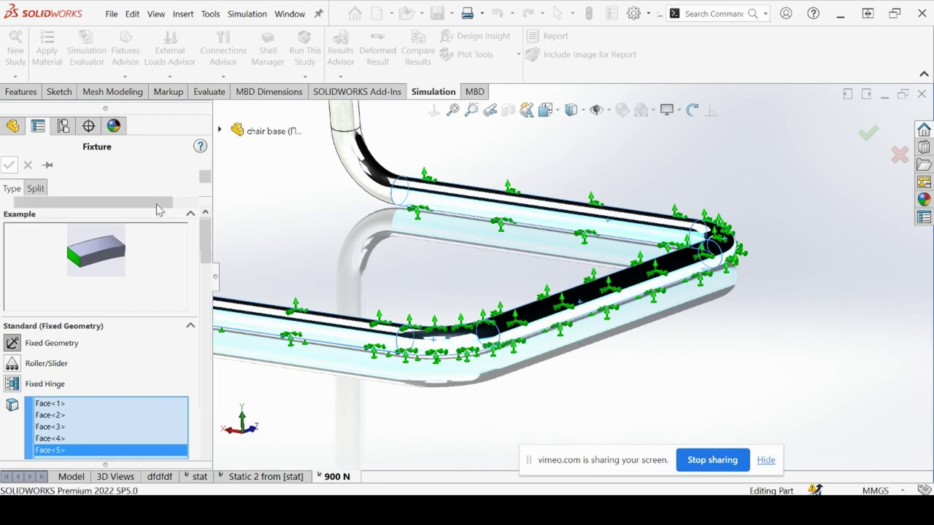
pyautogui.scroll(3, 380, 274)
pyautogui.scroll(-2, 277, 275)
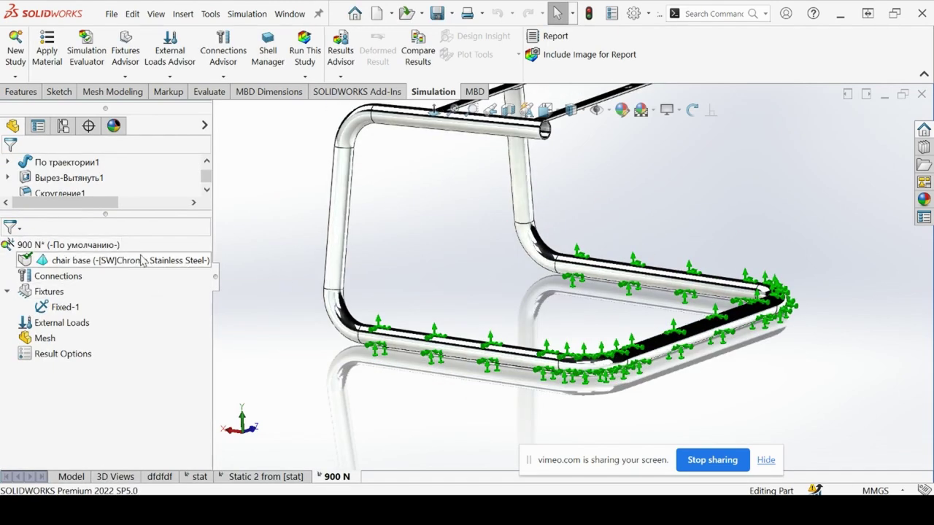
pyautogui.scroll(2, 438, 274)
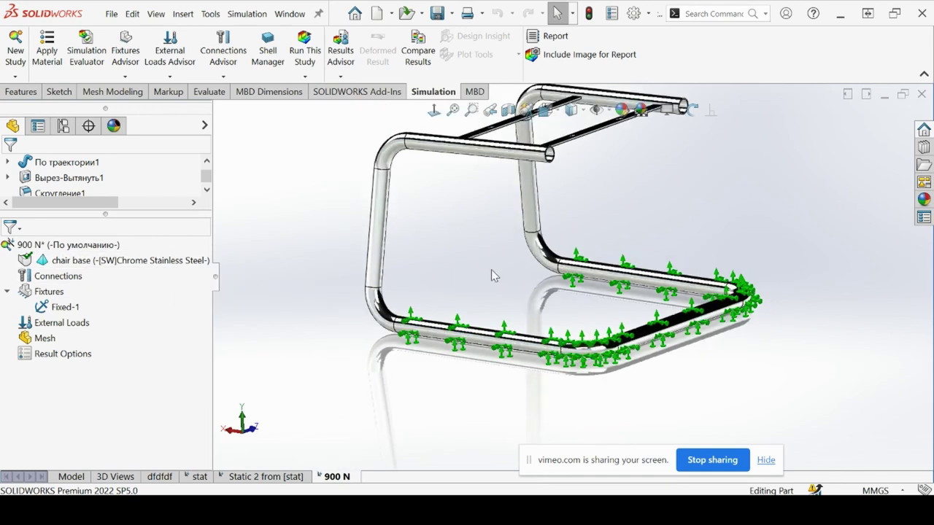
# Start a Force load on the chair's two top crossbar faces
pyautogui.moveTo(491, 269); pyautogui.dragTo(643, 157, button='middle')
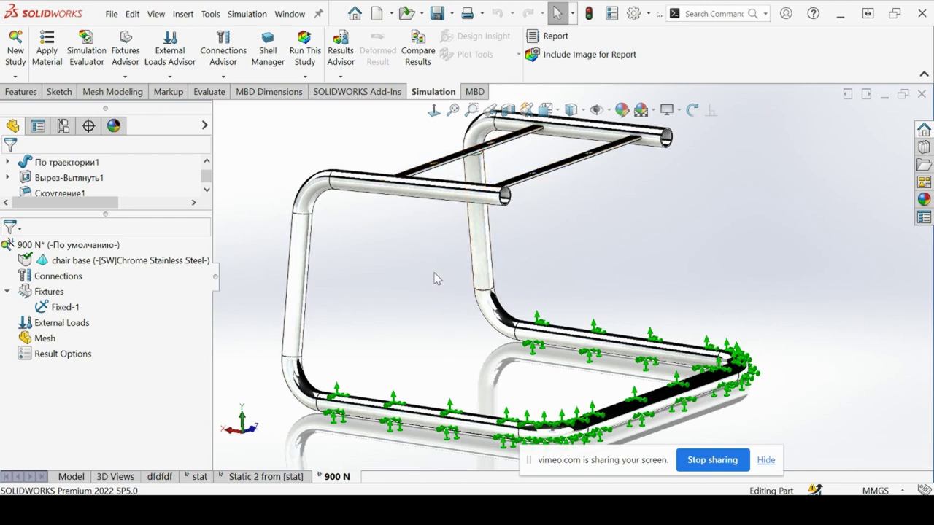
pyautogui.rightClick(68, 330)
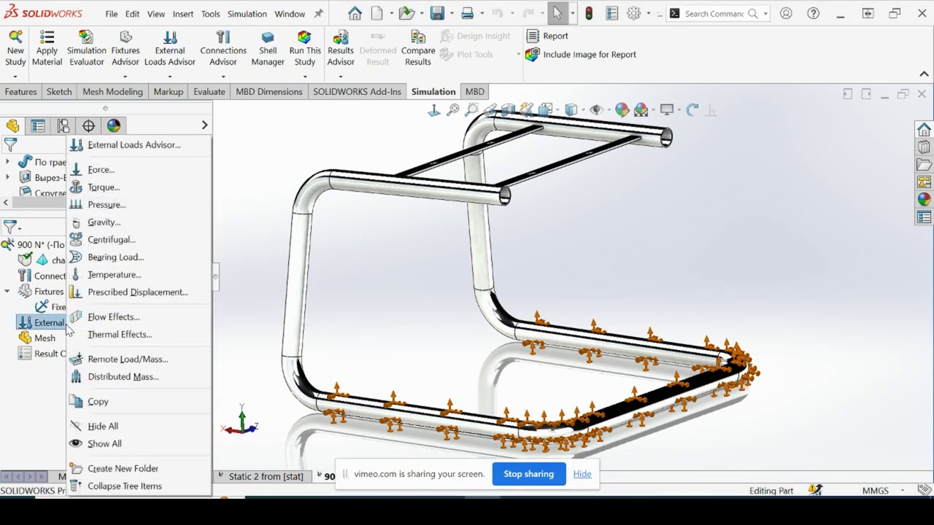
pyautogui.click(413, 182)
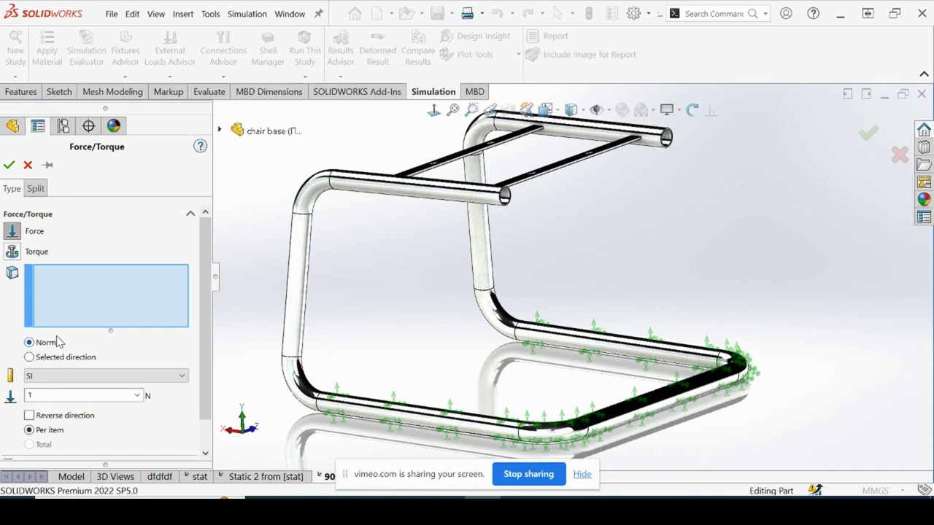
pyautogui.scroll(-2, 117, 306)
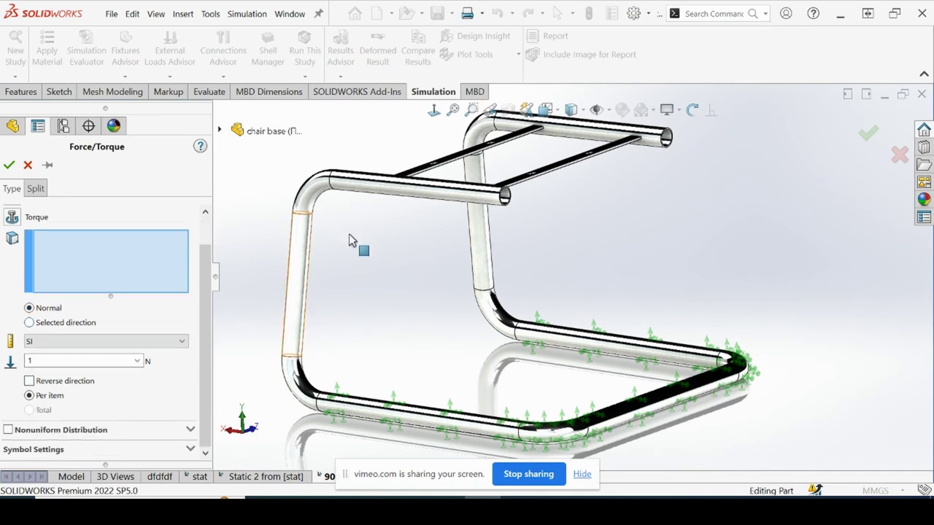
pyautogui.scroll(-8, 550, 167)
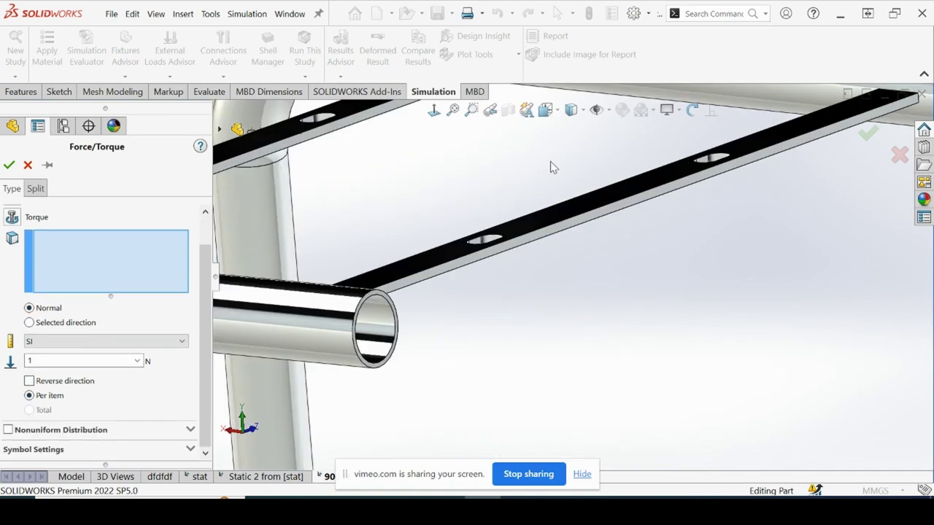
pyautogui.click(648, 188)
pyautogui.scroll(5, 633, 247)
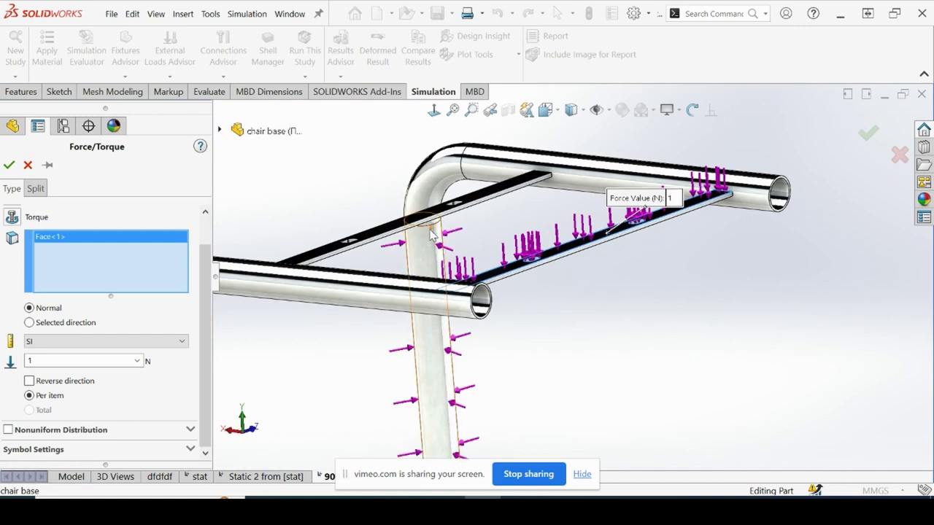
pyautogui.scroll(-3, 389, 242)
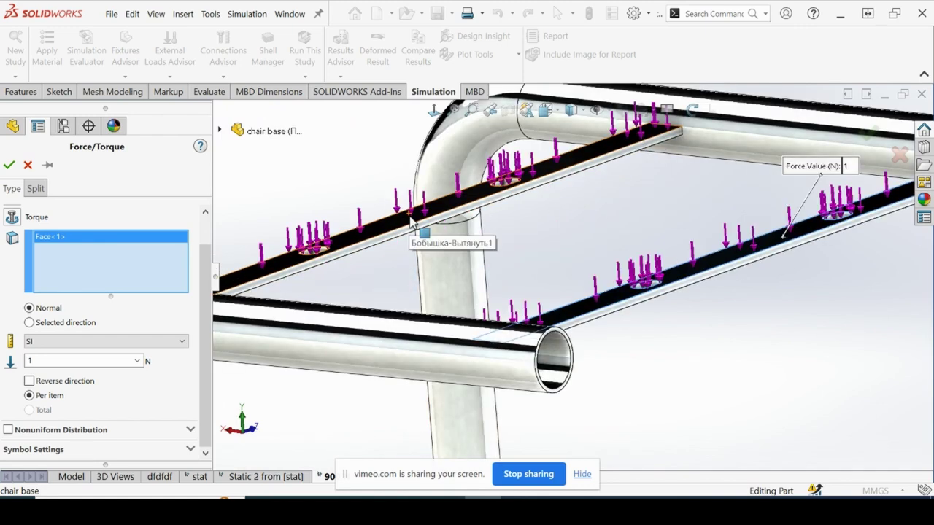
pyautogui.click(412, 219)
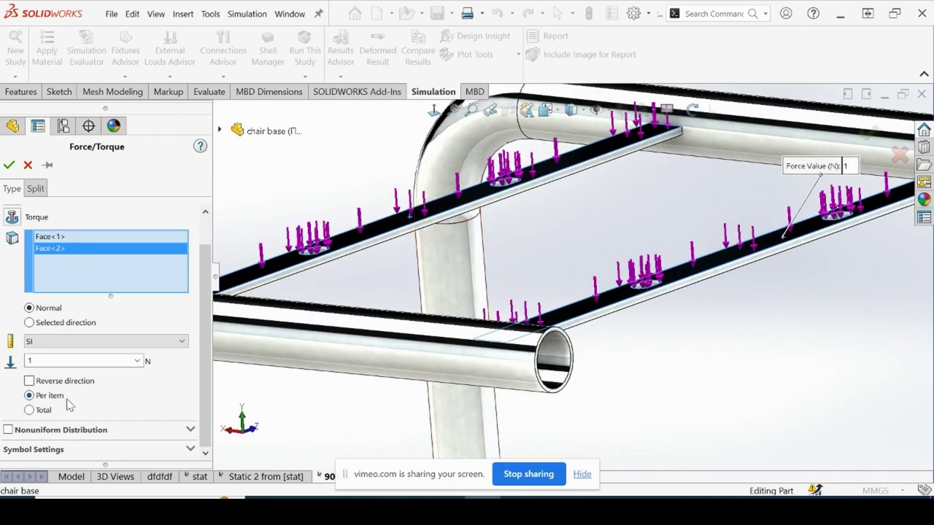
# Make the force a 900 N total across both faces and confirm it
pyautogui.click(29, 410)
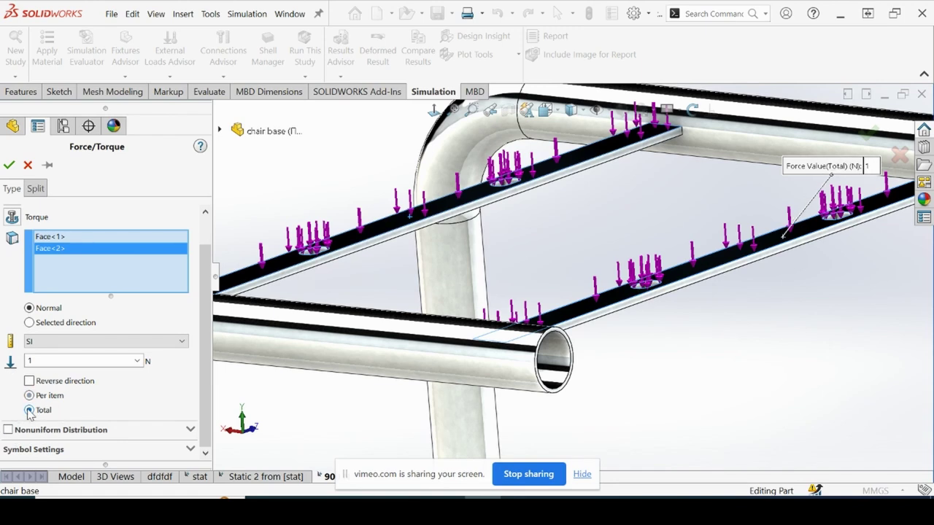
pyautogui.doubleClick(44, 362)
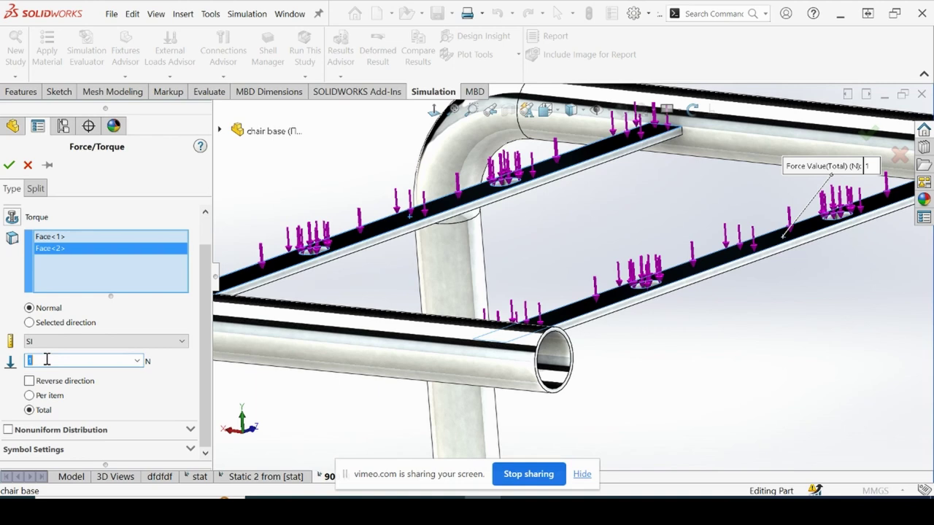
pyautogui.write('900')
pyautogui.click(9, 165)
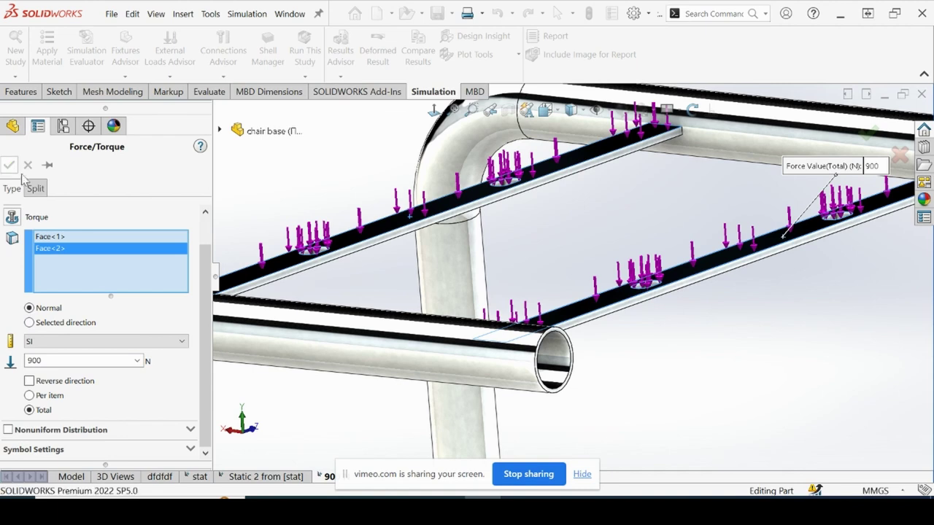
pyautogui.scroll(5, 467, 289)
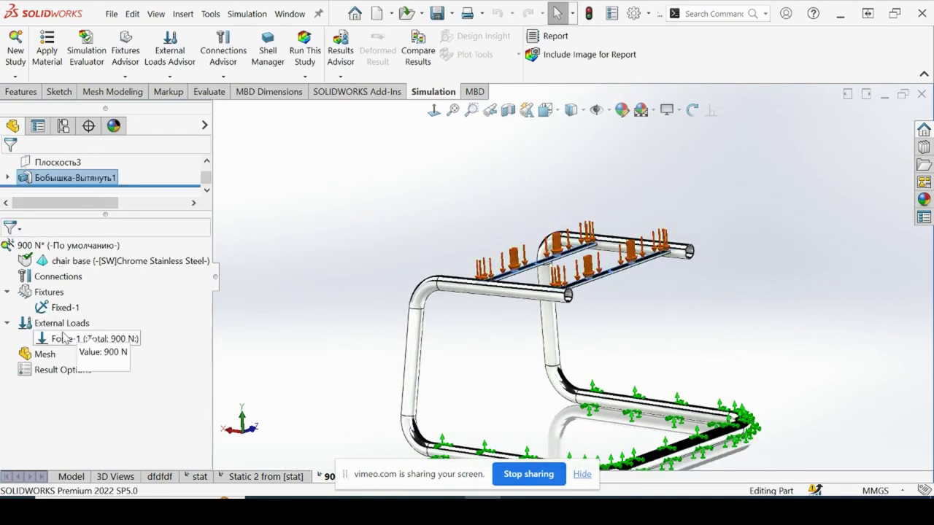
# Create a blended curvature-based mesh with the density moved toward Fine
pyautogui.scroll(2, 559, 373)
pyautogui.scroll(-3, 609, 396)
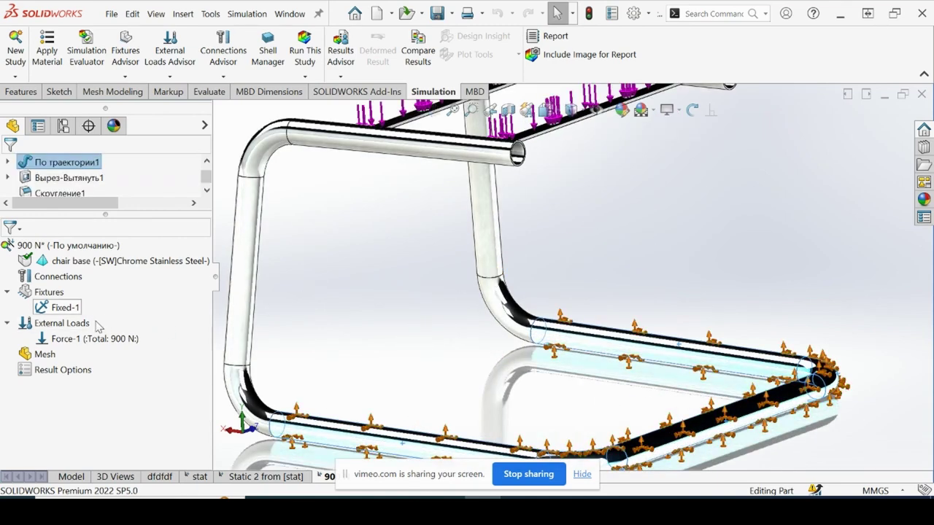
pyautogui.rightClick(44, 354)
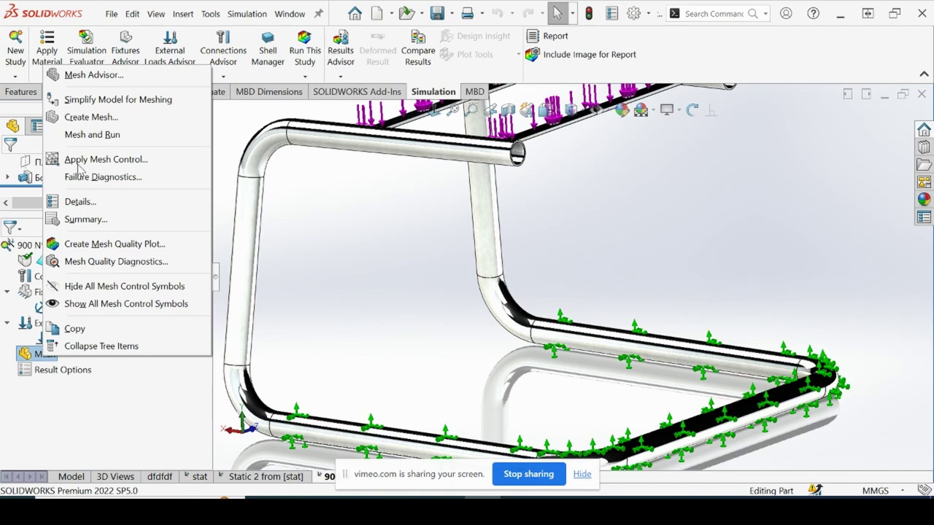
pyautogui.click(89, 117)
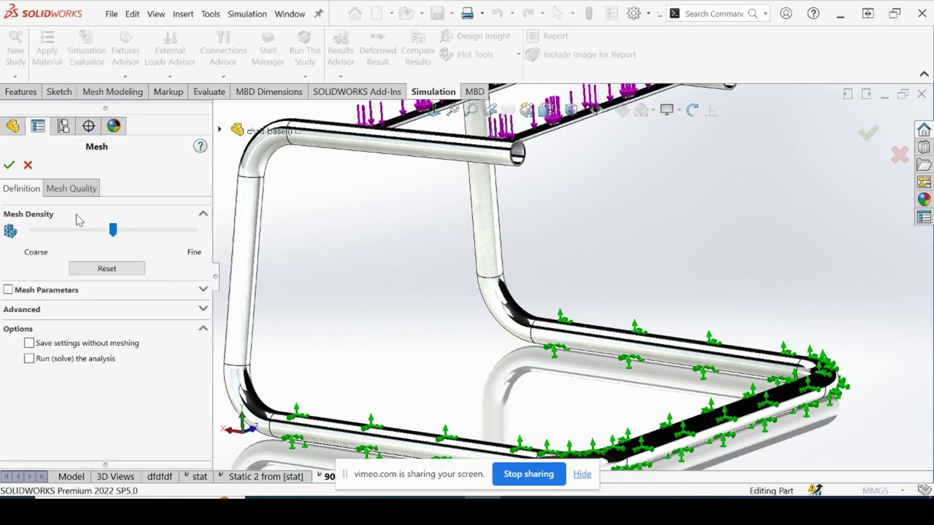
pyautogui.click(203, 291)
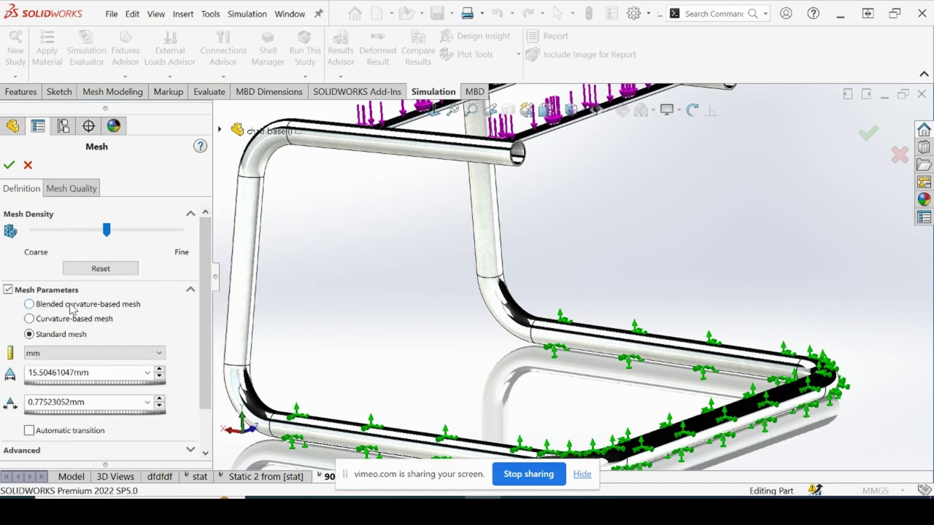
pyautogui.click(29, 304)
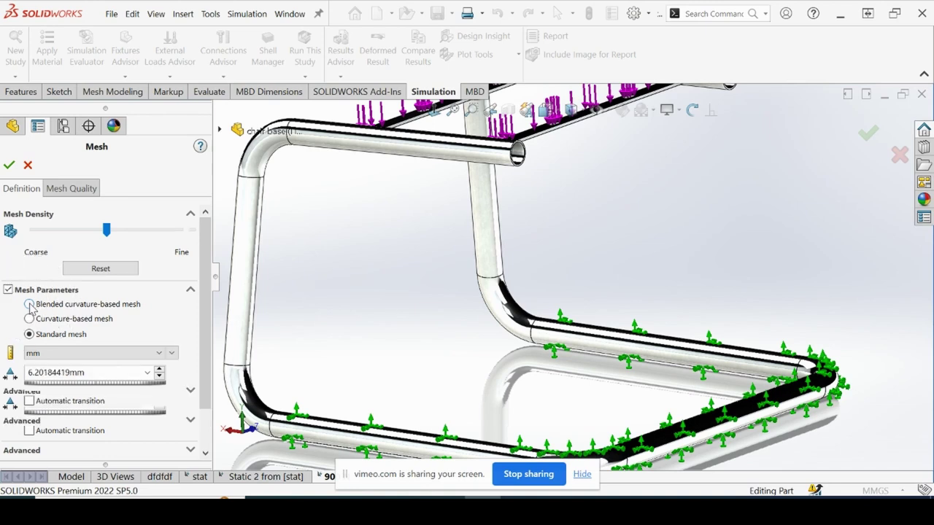
pyautogui.moveTo(107, 230); pyautogui.dragTo(174, 234)
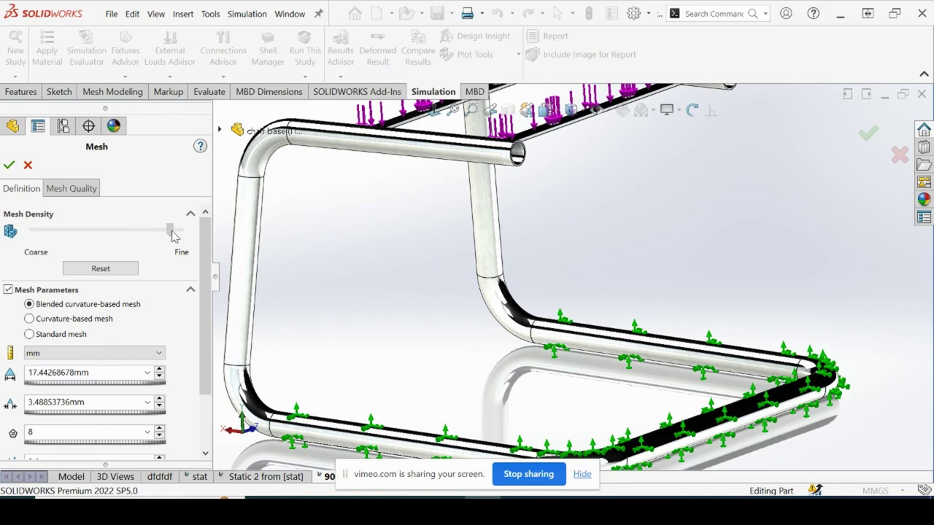
pyautogui.click(9, 165)
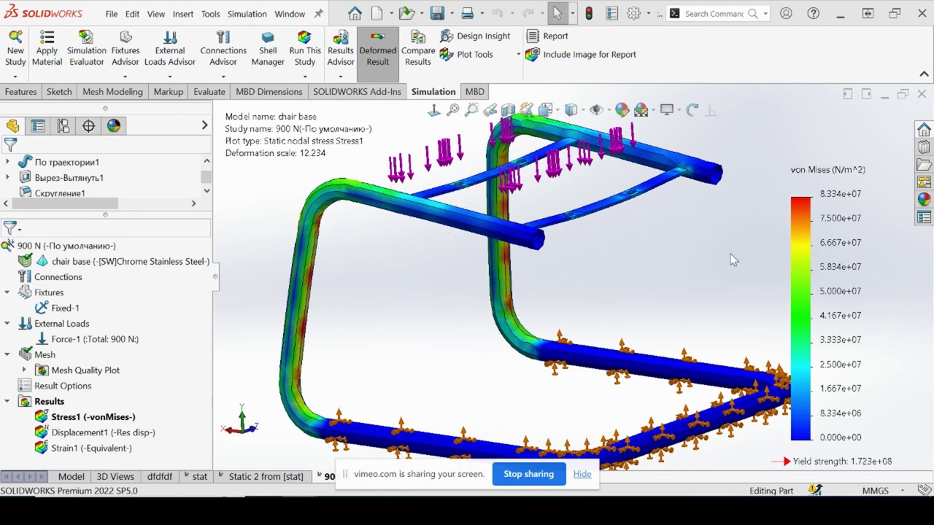
# Show the max stress annotation on the frame and switch plot units to N/mm^2 (MPa)
pyautogui.rightClick(814, 266)
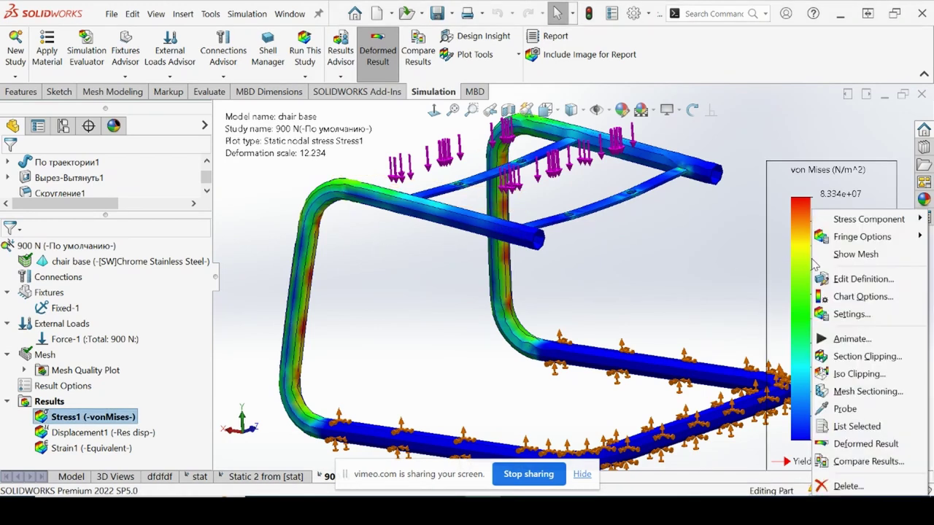
pyautogui.click(863, 296)
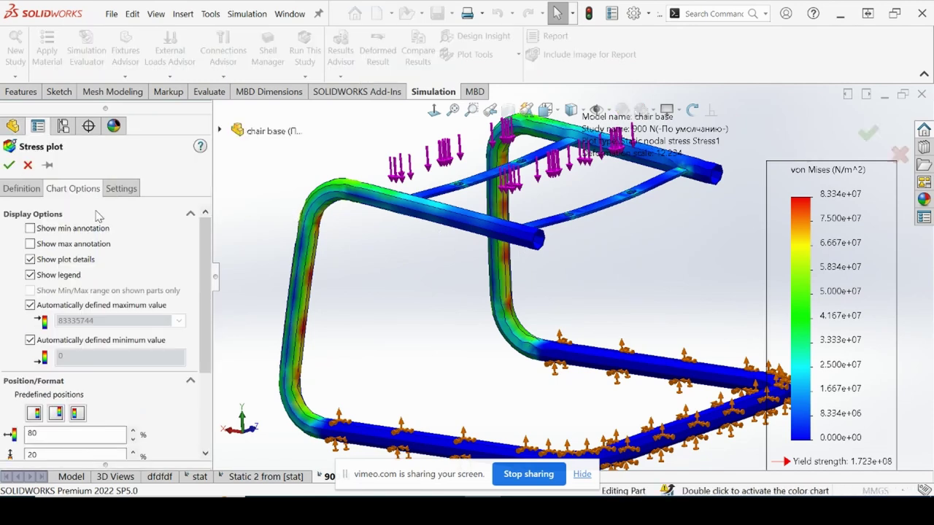
pyautogui.click(30, 243)
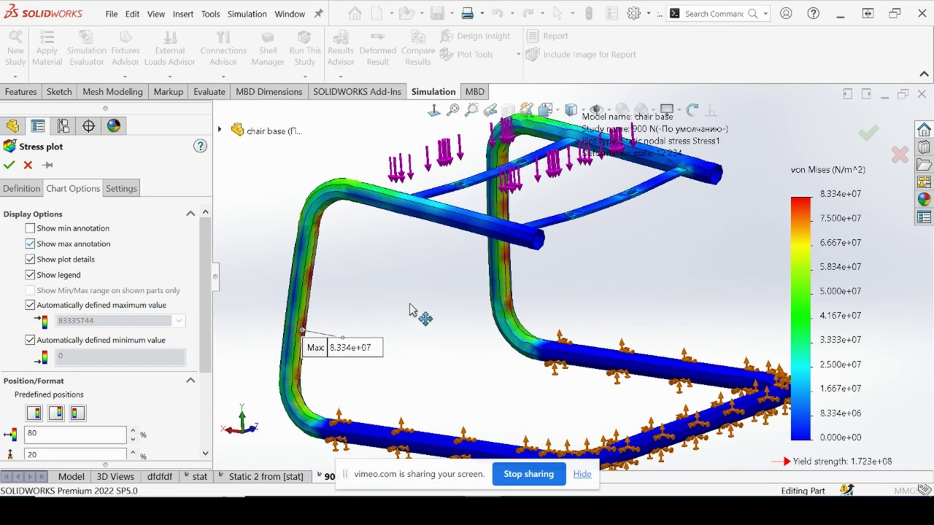
pyautogui.moveTo(409, 310); pyautogui.dragTo(410, 298)
pyautogui.click(21, 188)
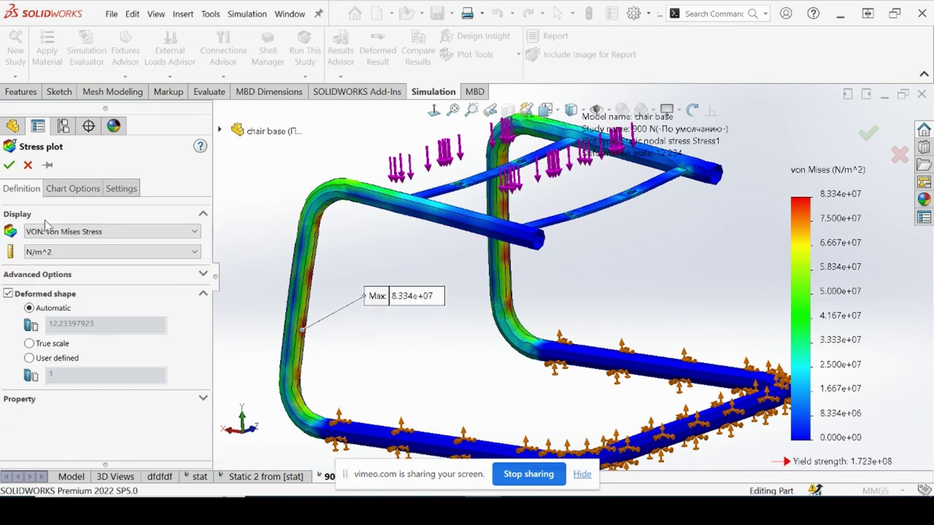
pyautogui.click(57, 252)
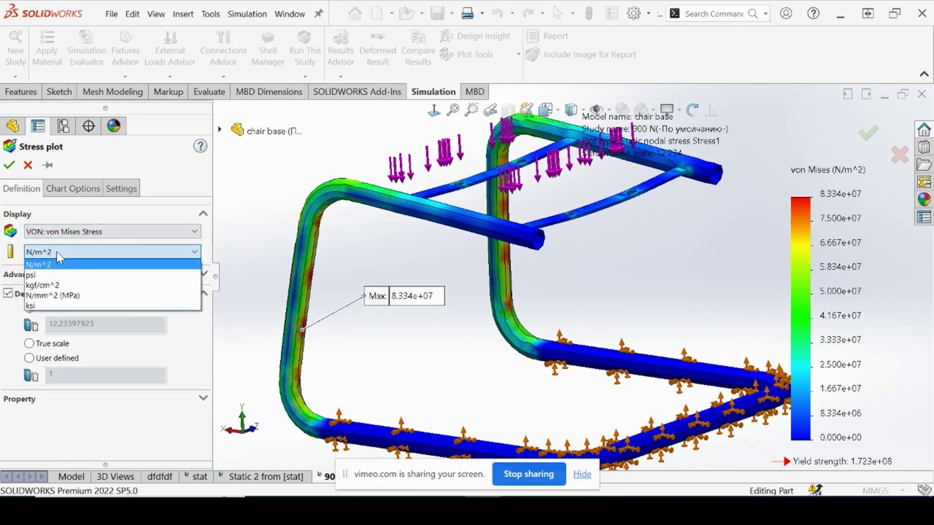
pyautogui.click(69, 296)
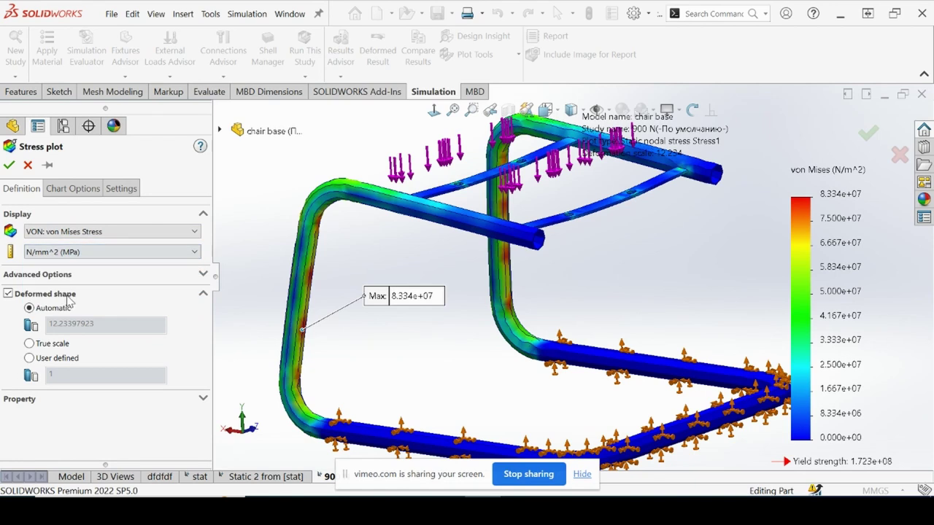
pyautogui.click(8, 166)
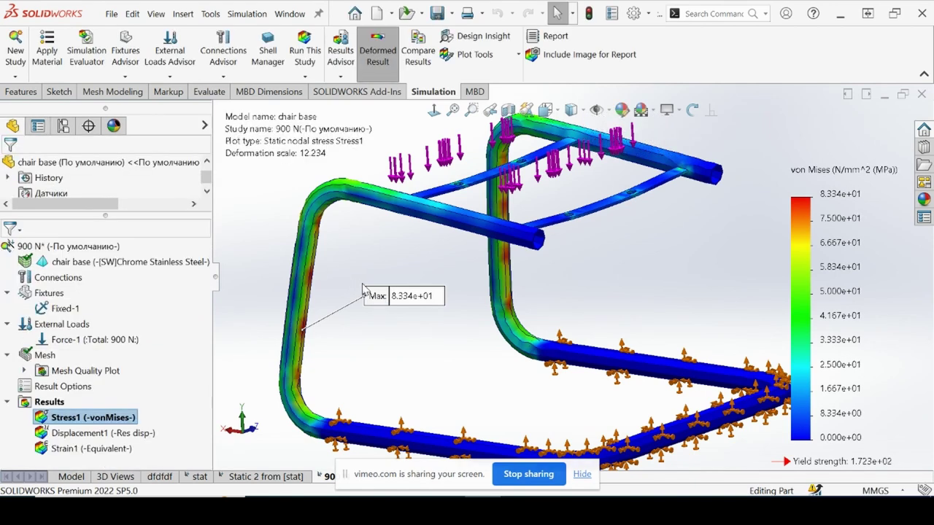
pyautogui.scroll(2, 371, 287)
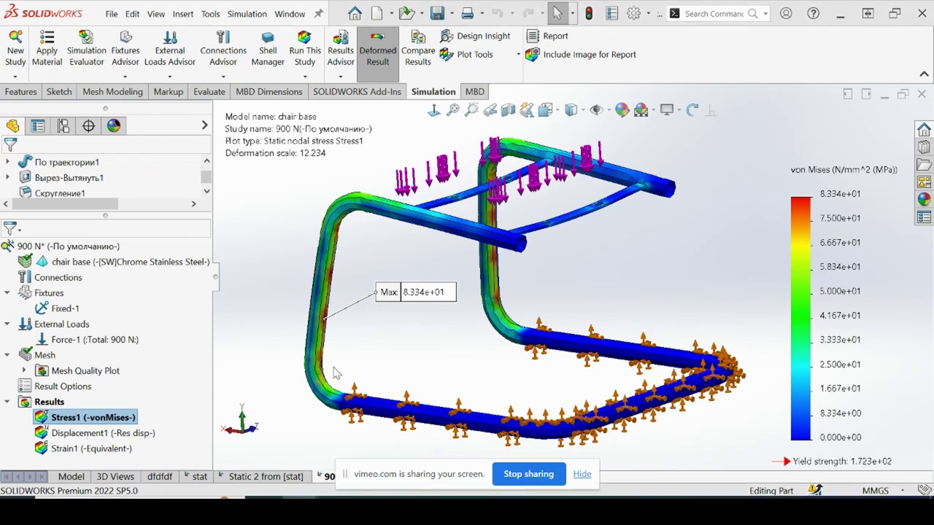
# Add a default Factor of Safety plot, showing a minimum FOS of 2.1
pyautogui.click(340, 76)
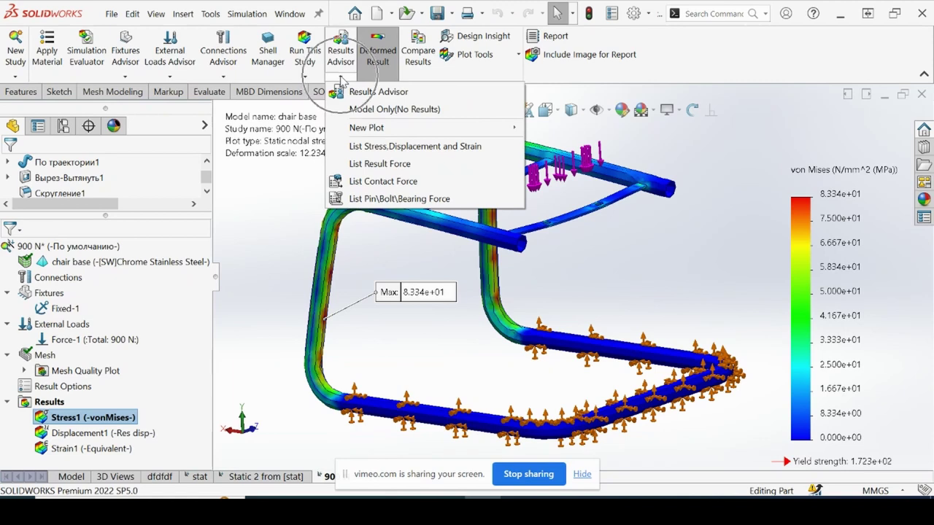
pyautogui.moveTo(364, 127)
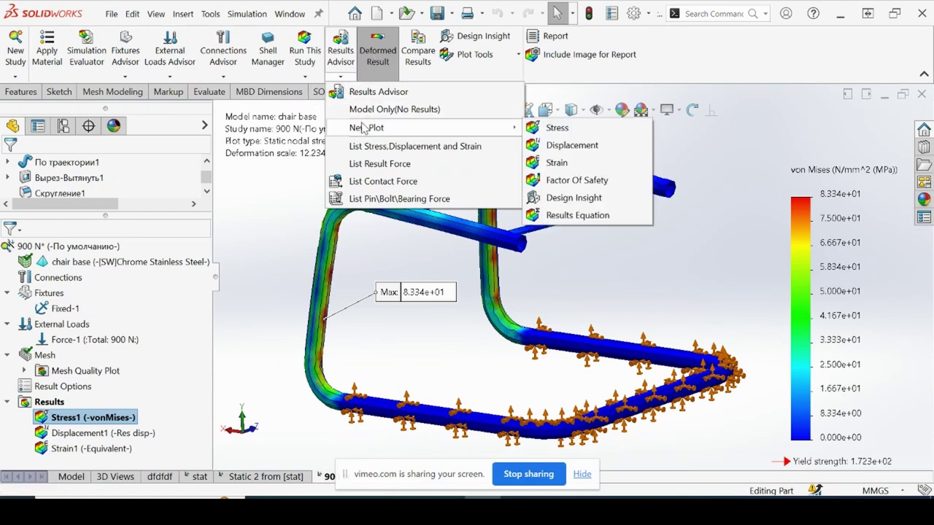
pyautogui.click(572, 182)
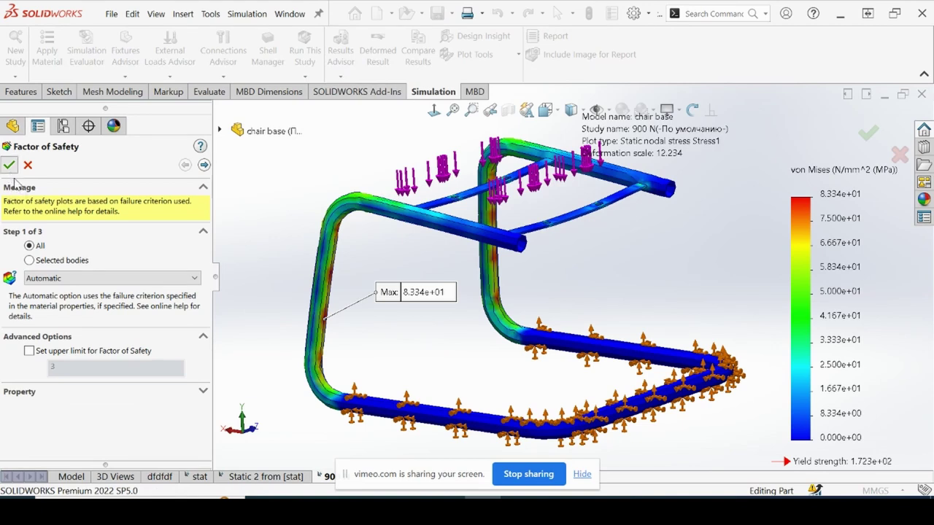
pyautogui.click(9, 165)
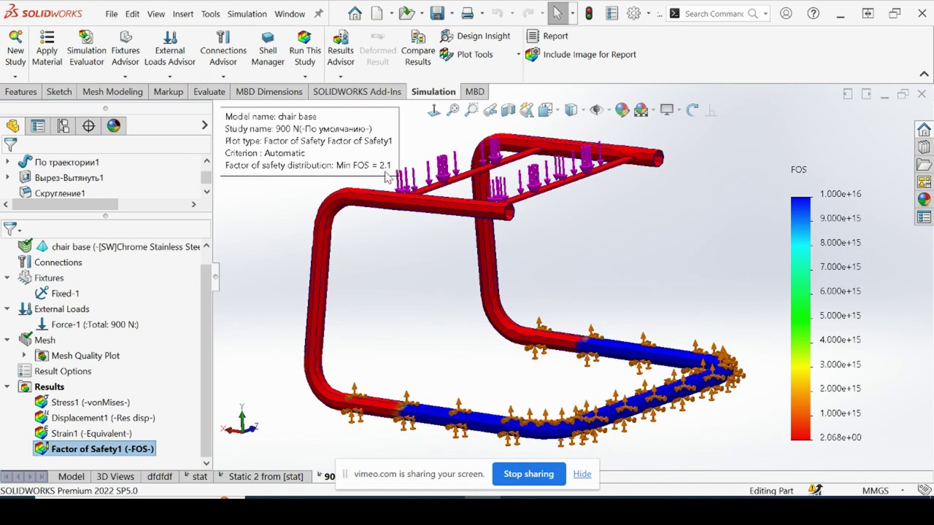
# Turn on the FOS plot's Min annotation and place the 2.068 label on the frame
pyautogui.rightClick(822, 258)
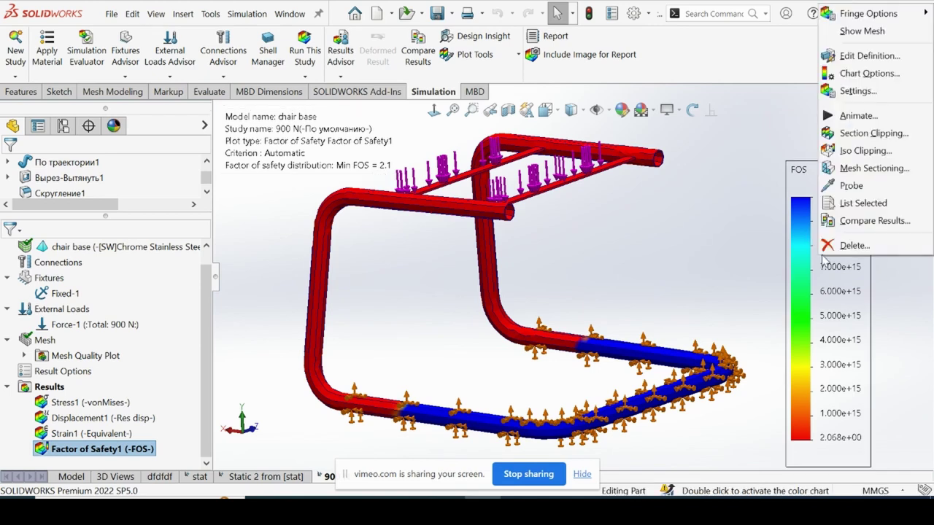
pyautogui.click(866, 73)
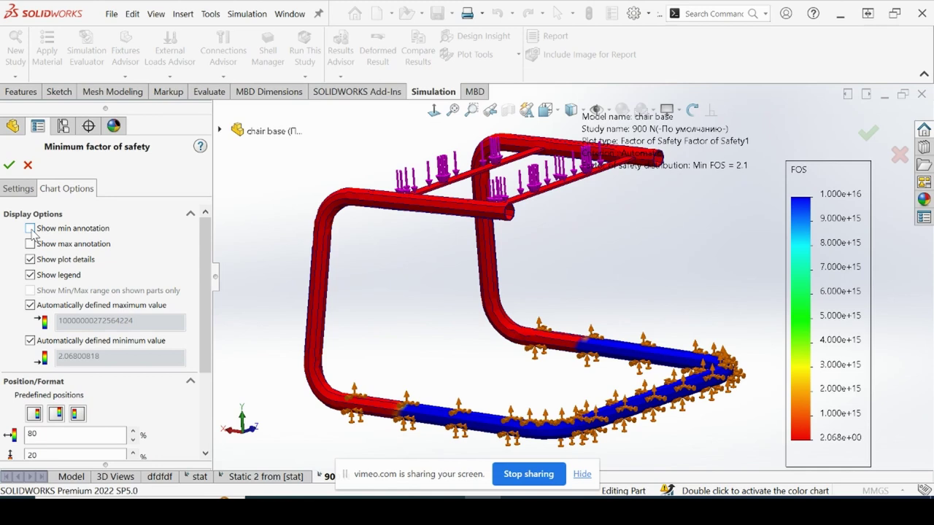
pyautogui.click(30, 229)
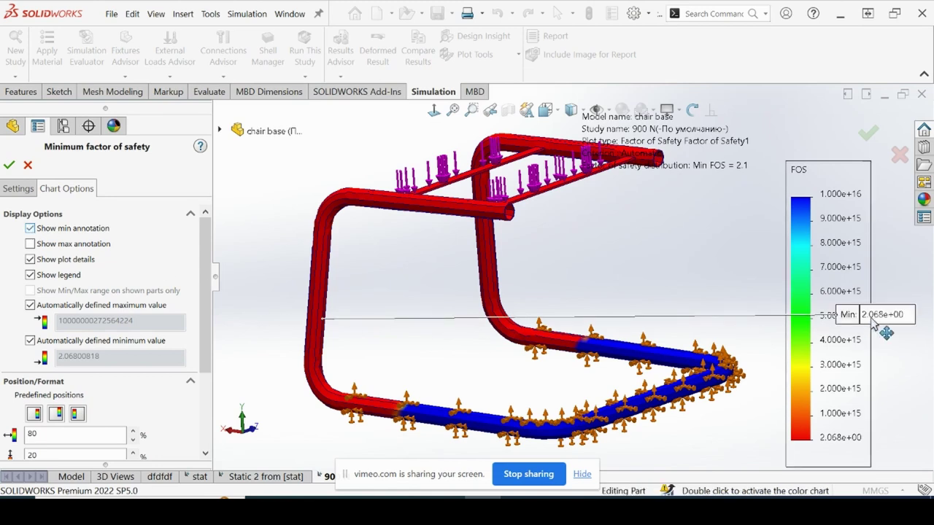
pyautogui.moveTo(897, 321)
pyautogui.mouseDown()
pyautogui.moveTo(314, 332)
pyautogui.moveTo(264, 289)
pyautogui.moveTo(264, 258)
pyautogui.mouseUp()
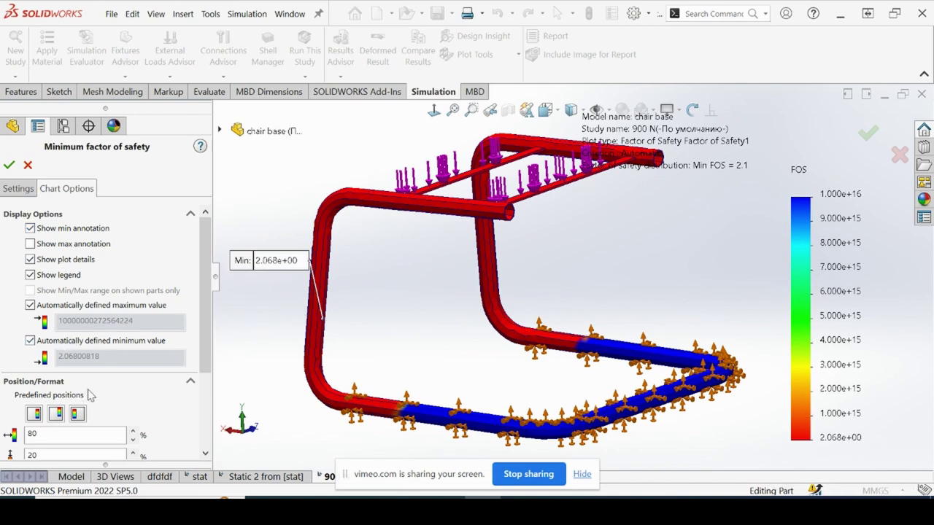
pyautogui.press('Return')
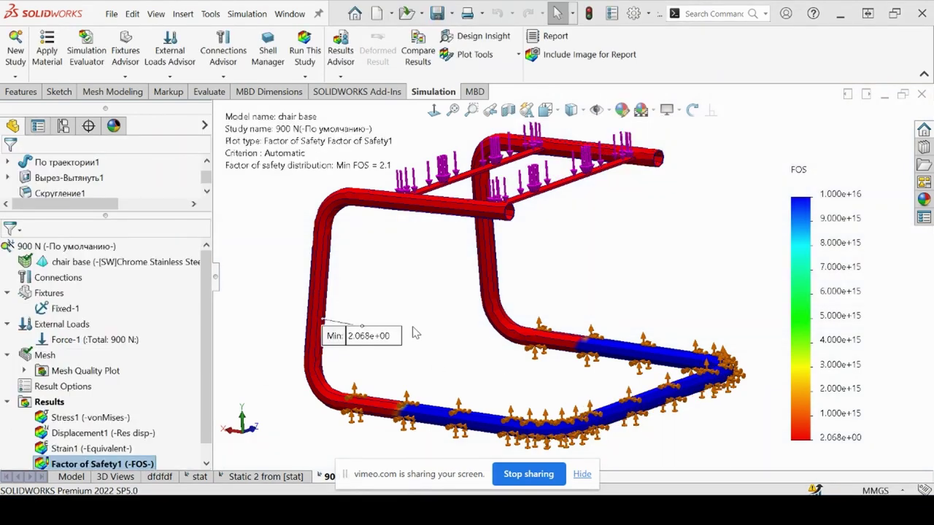
# Set the FOS chart minimum to 2 and colour values below it red
pyautogui.rightClick(843, 267)
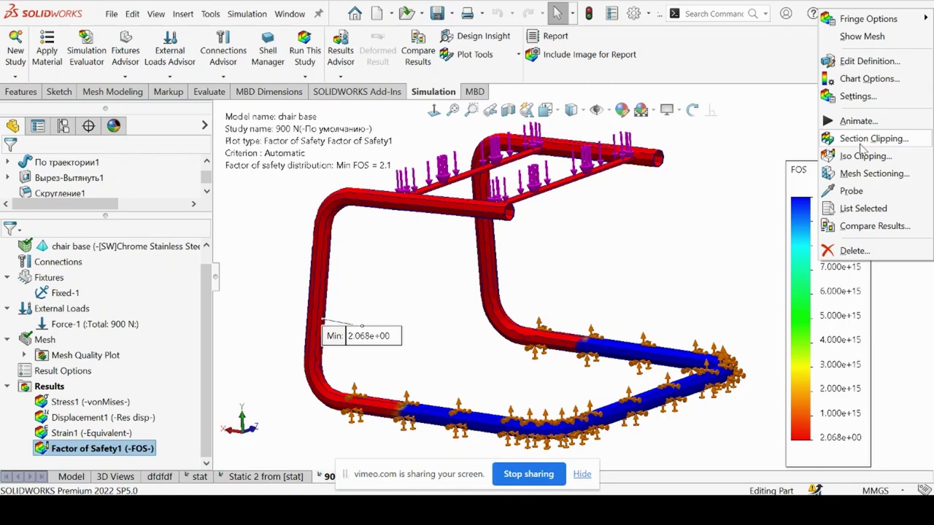
pyautogui.click(852, 80)
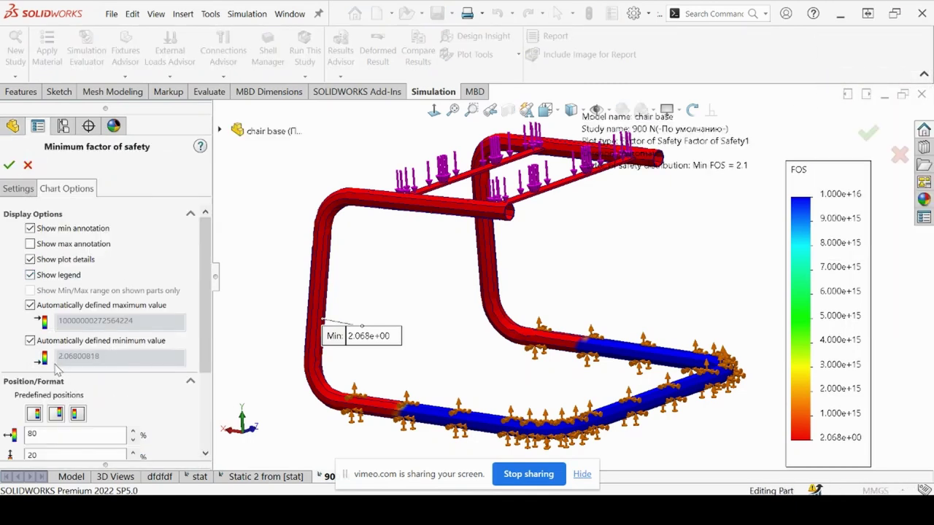
pyautogui.click(30, 341)
pyautogui.doubleClick(102, 372)
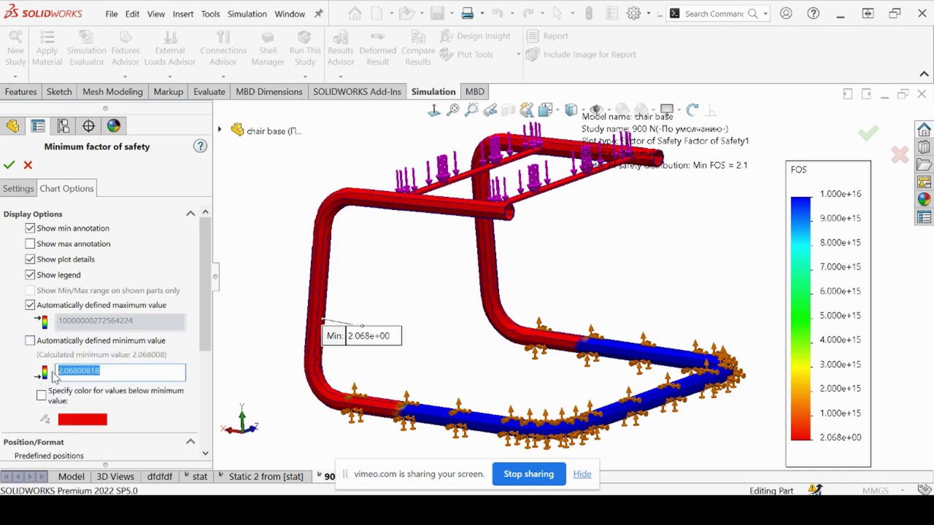
pyautogui.write('2')
pyautogui.scroll(-2, 208, 302)
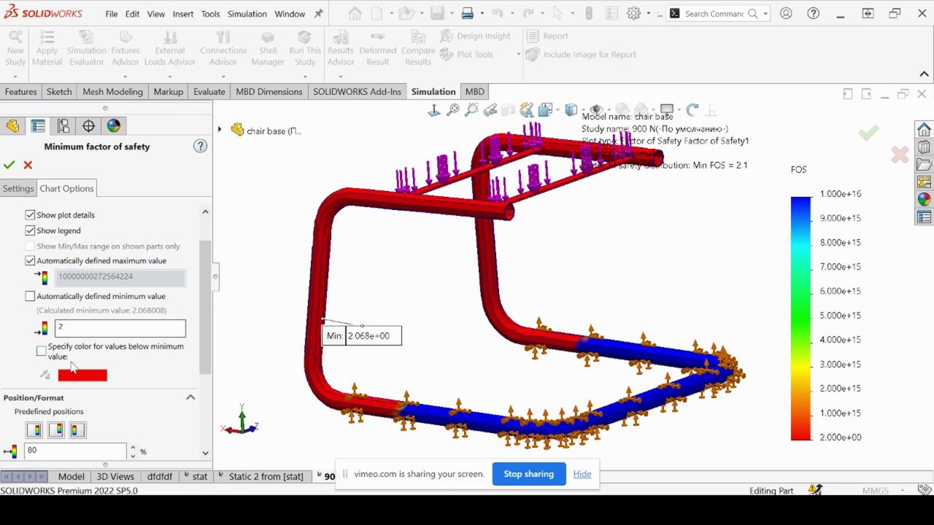
pyautogui.click(40, 351)
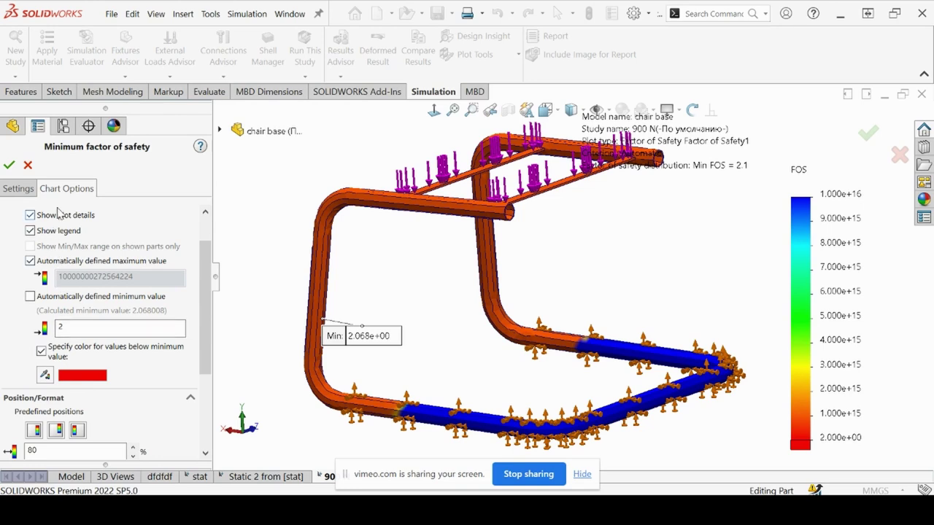
pyautogui.click(9, 165)
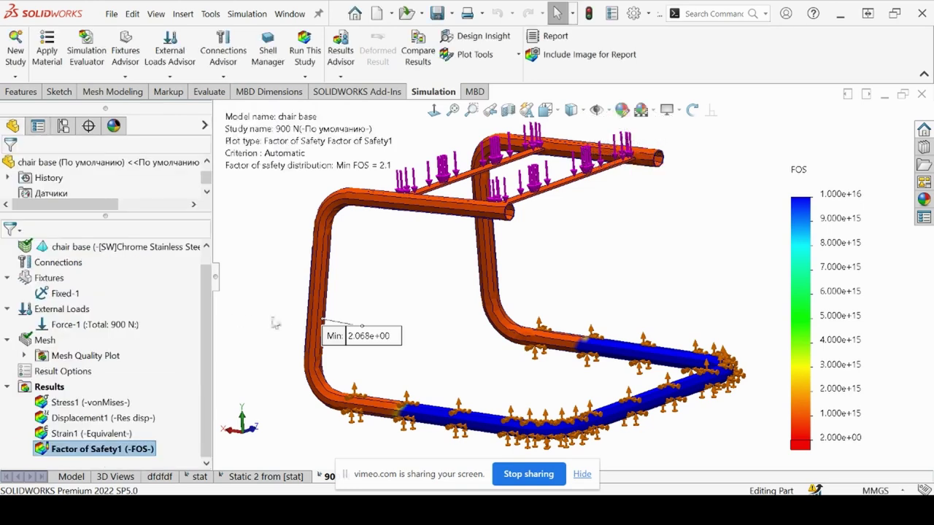
pyautogui.scroll(3, 489, 264)
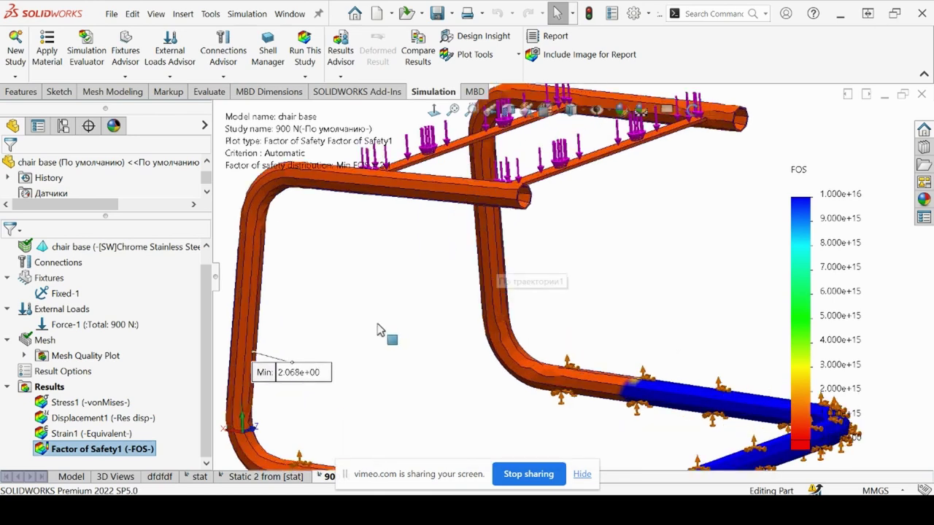
pyautogui.scroll(-1, 350, 346)
pyautogui.scroll(-2, 438, 332)
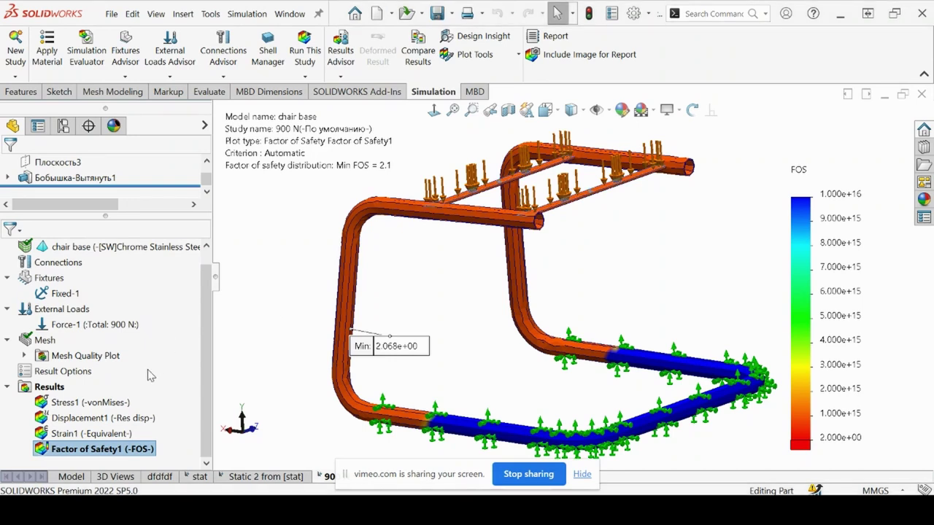
# Create a fatigue check plot with Cold Drawn surface finish and minimum safety factor 2
pyautogui.rightClick(64, 391)
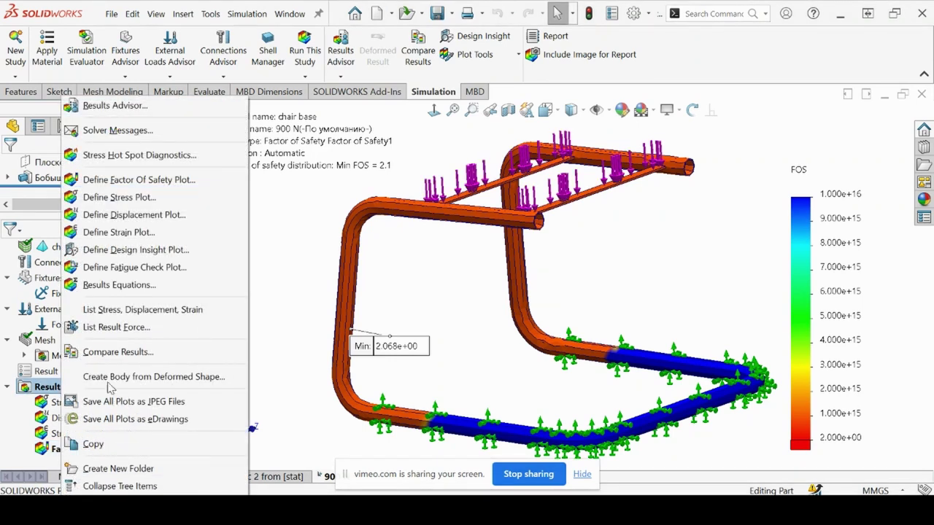
pyautogui.click(136, 268)
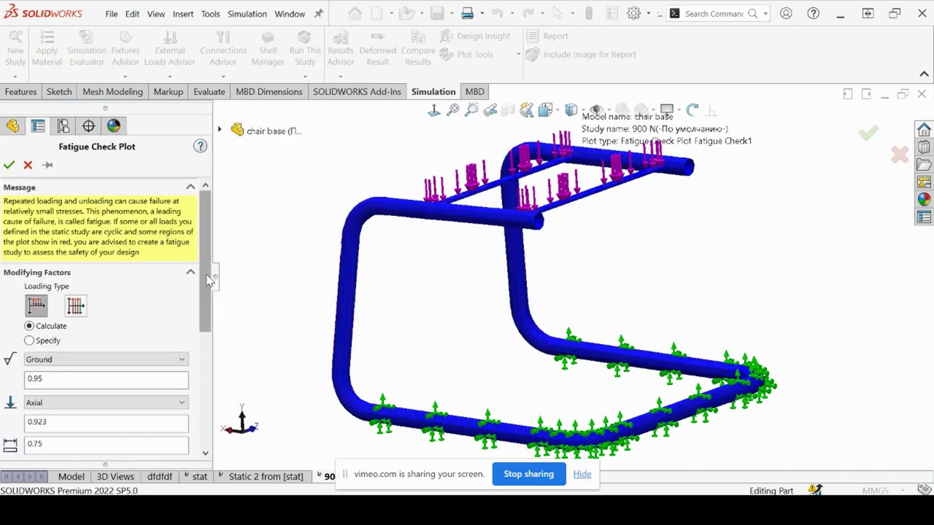
pyautogui.scroll(-3, 209, 280)
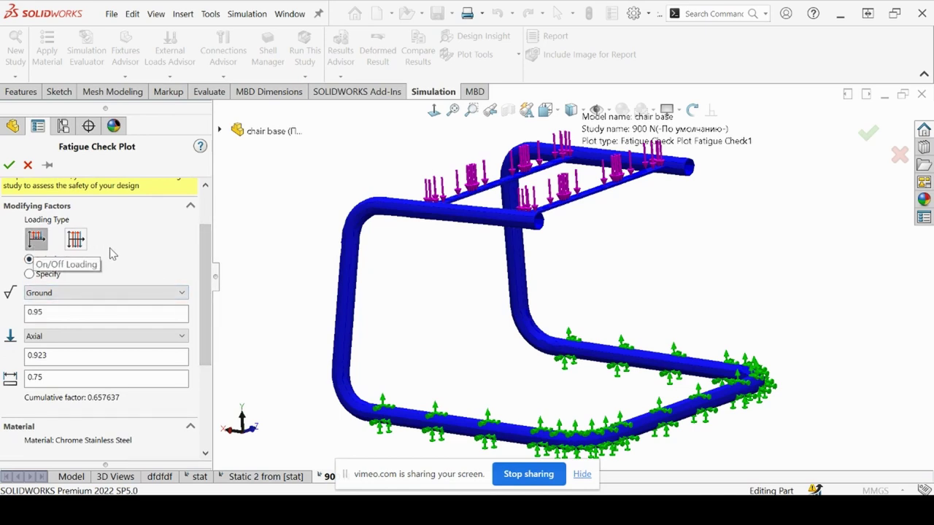
pyautogui.click(69, 293)
pyautogui.click(64, 326)
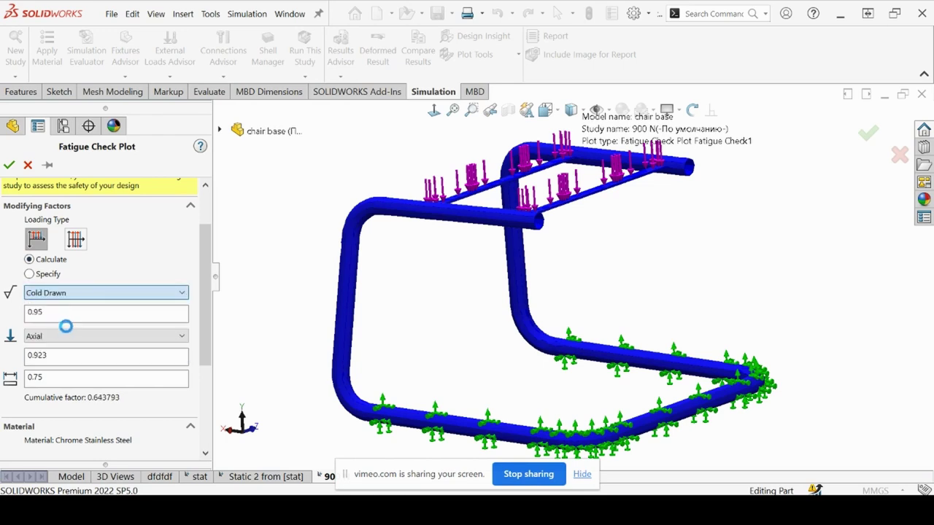
pyautogui.scroll(-2, 209, 279)
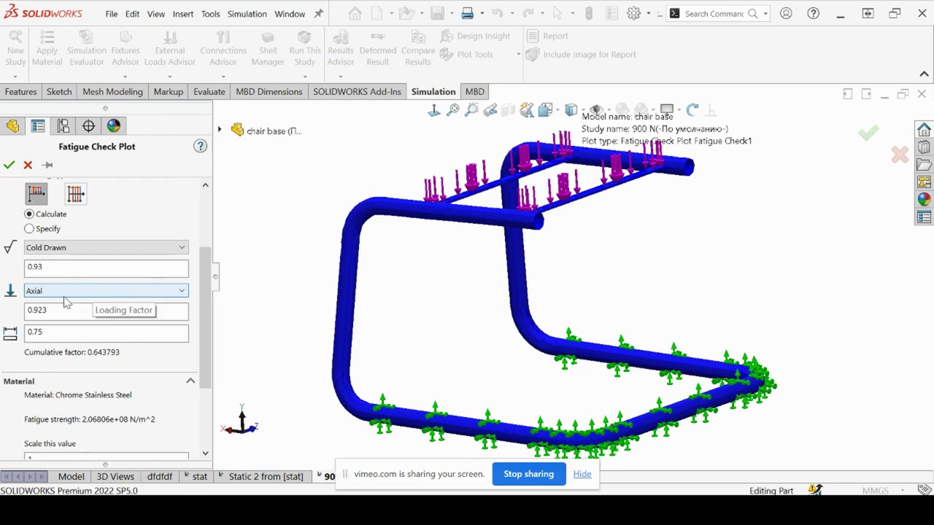
pyautogui.scroll(-5, 207, 335)
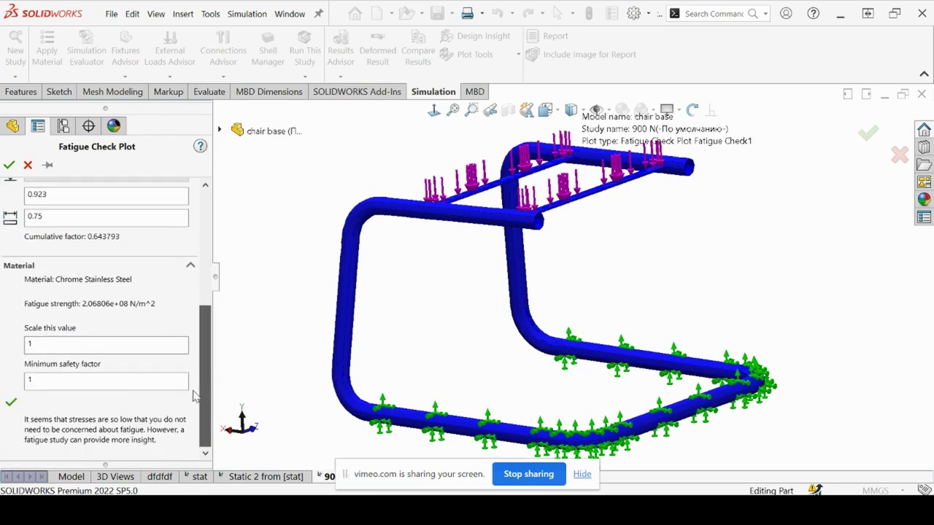
pyautogui.doubleClick(33, 380)
pyautogui.write('2')
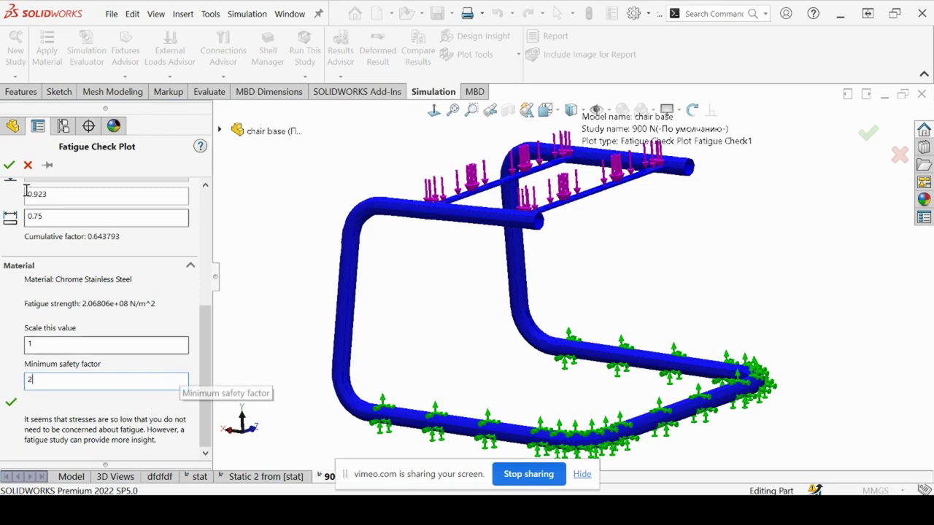
pyautogui.click(9, 165)
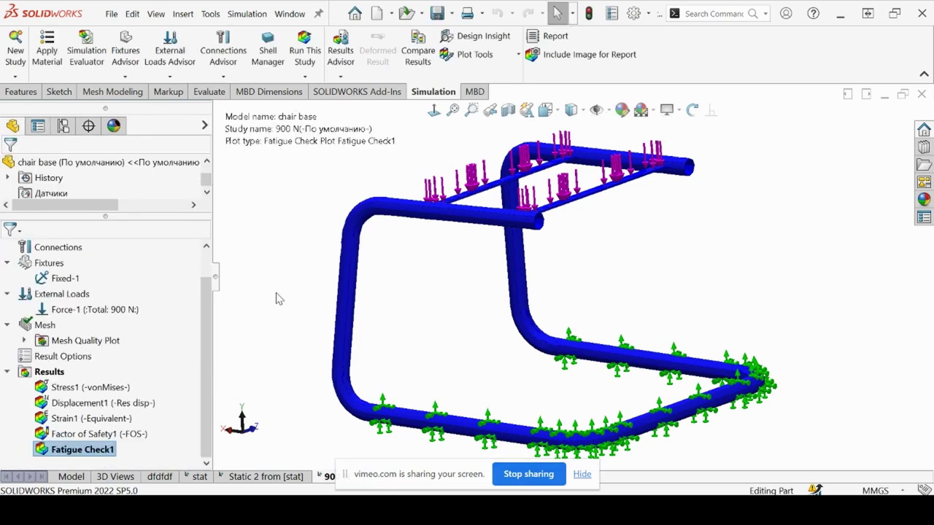
# Rotate and zoom around the chair frame to inspect the 900 N fatigue check plot
pyautogui.moveTo(292, 313); pyautogui.dragTo(506, 299, button='middle')
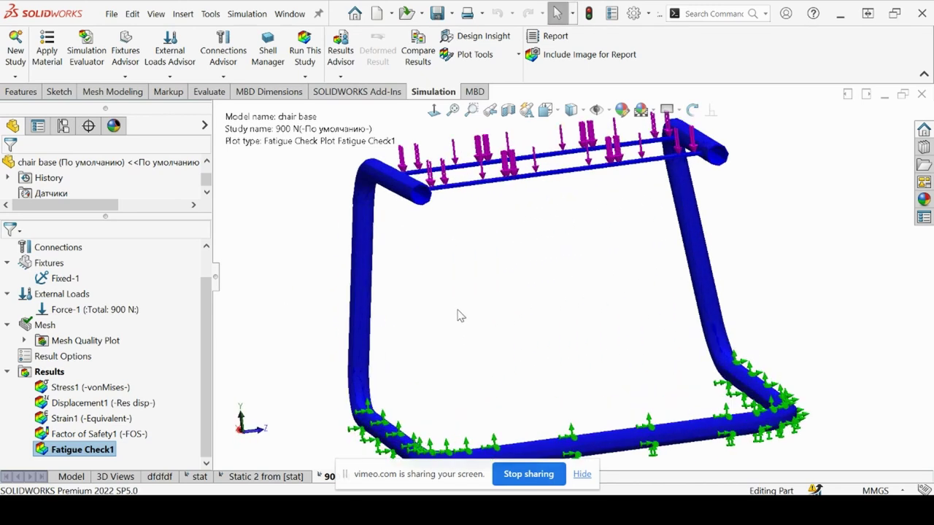
pyautogui.scroll(-5, 459, 267)
pyautogui.scroll(6, 495, 269)
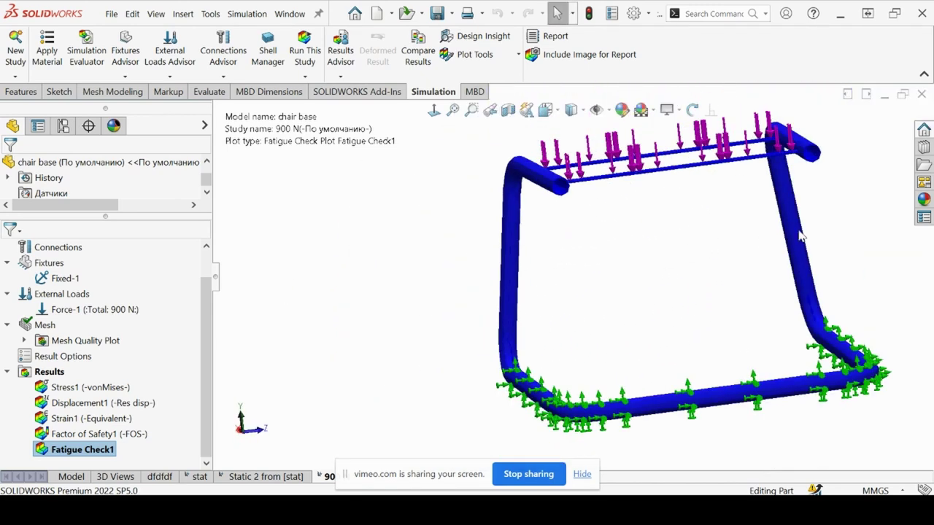
pyautogui.scroll(-3, 810, 232)
pyautogui.scroll(-4, 357, 282)
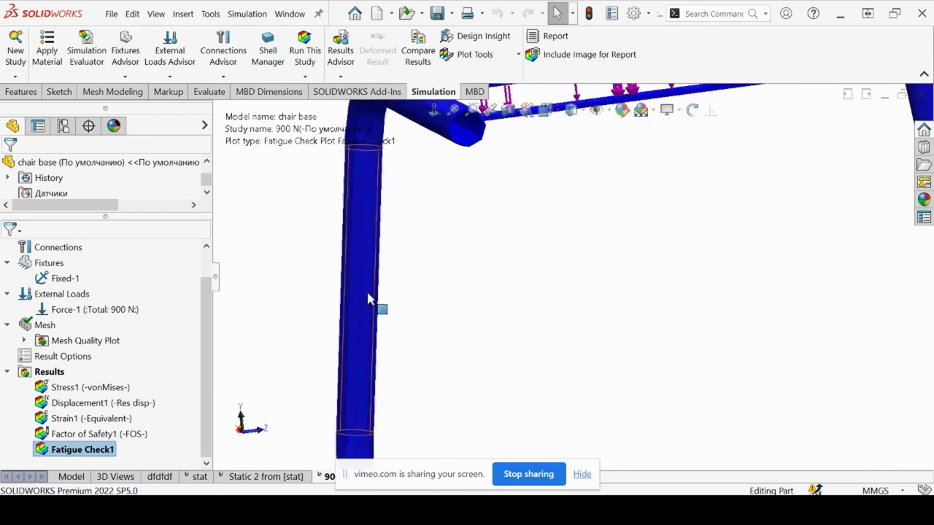
pyautogui.scroll(8, 437, 299)
pyautogui.moveTo(496, 299); pyautogui.dragTo(528, 302, button='middle')
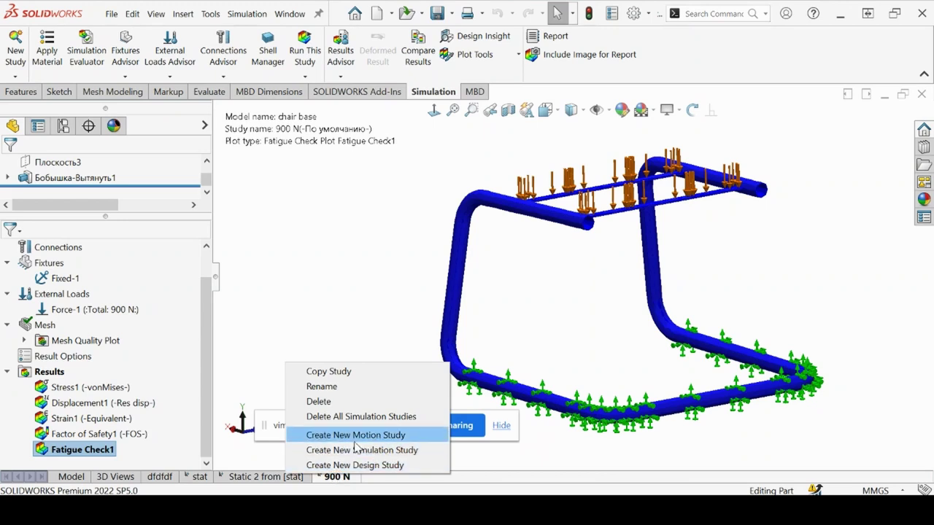
# Copy the 900 N study into a new study named 1200N
pyautogui.click(333, 371)
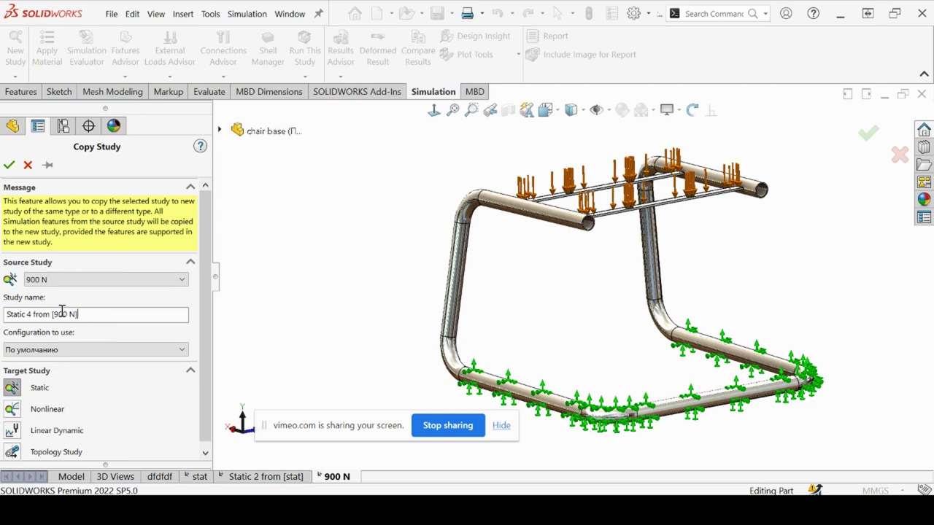
pyautogui.moveTo(89, 314); pyautogui.dragTo(6, 314)
pyautogui.write('s2')
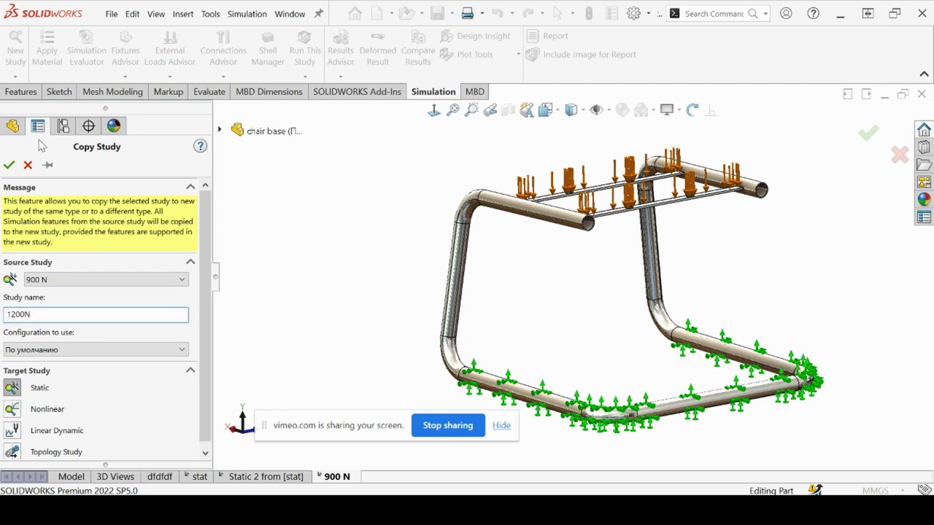
pyautogui.click(8, 165)
# In the 1200N study, change the Force-1 total force from 900 N to 1200 N
pyautogui.click(377, 474)
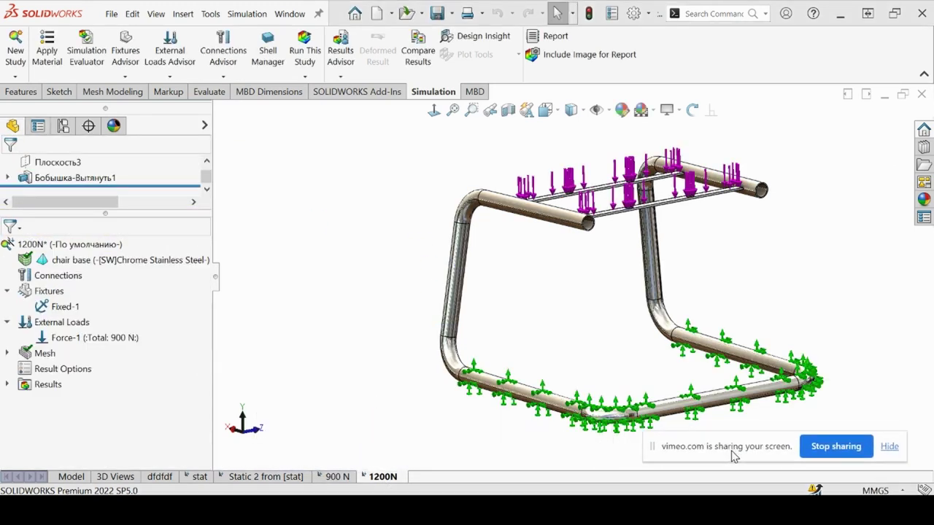
pyautogui.rightClick(72, 339)
pyautogui.click(90, 350)
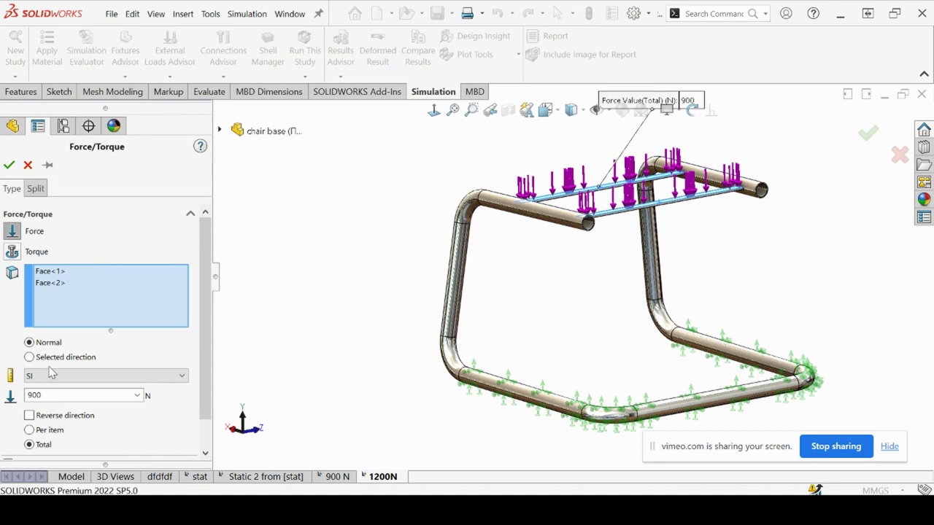
pyautogui.moveTo(45, 395); pyautogui.dragTo(20, 394)
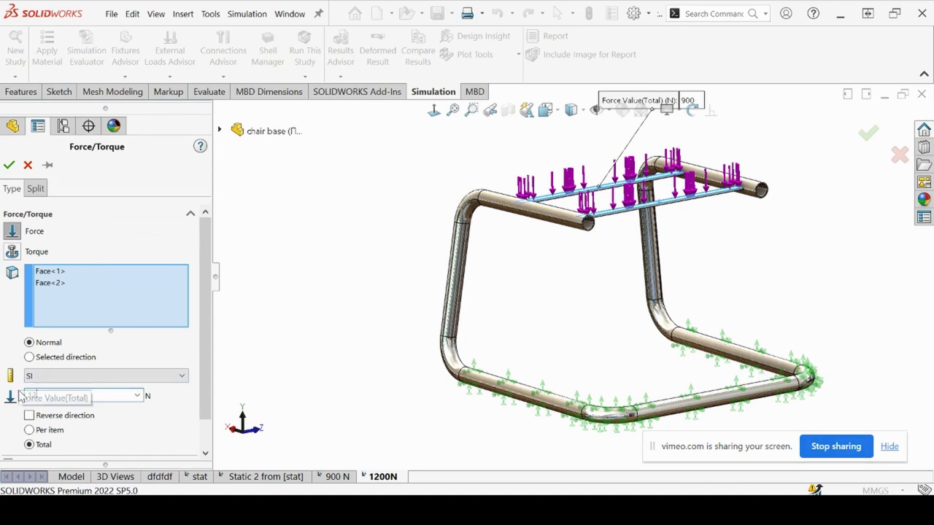
pyautogui.write('1200')
pyautogui.click(10, 166)
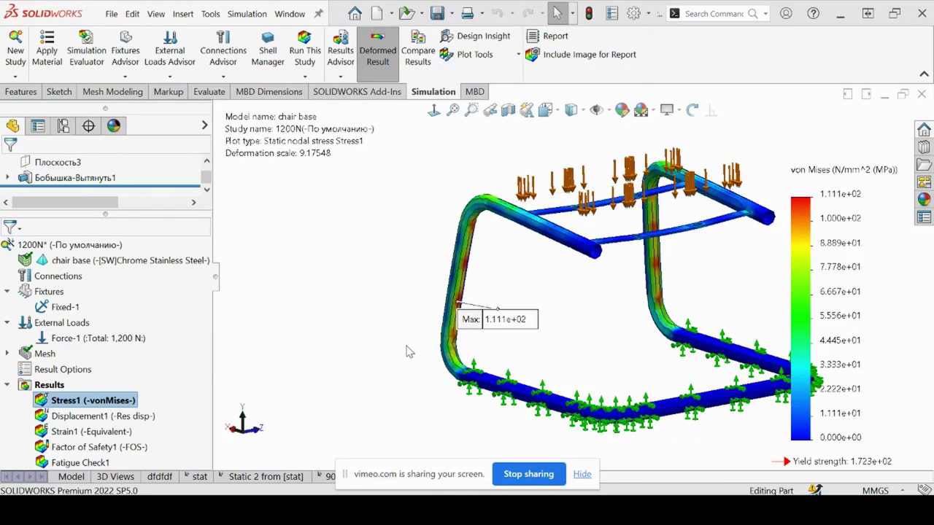
# Move the stress Max label off the tube and show the FOS plot with its 1.551 minimum by the left leg
pyautogui.scroll(-2, 604, 337)
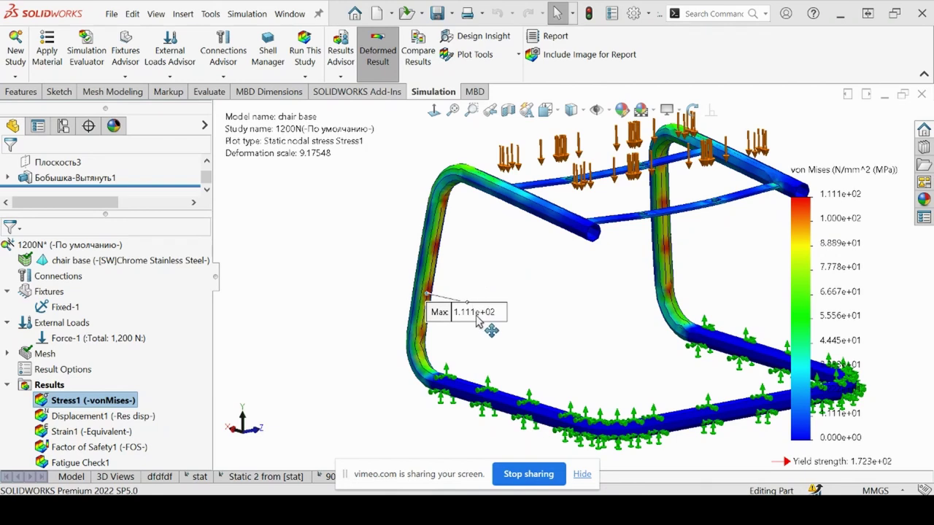
pyautogui.moveTo(483, 315); pyautogui.dragTo(521, 286)
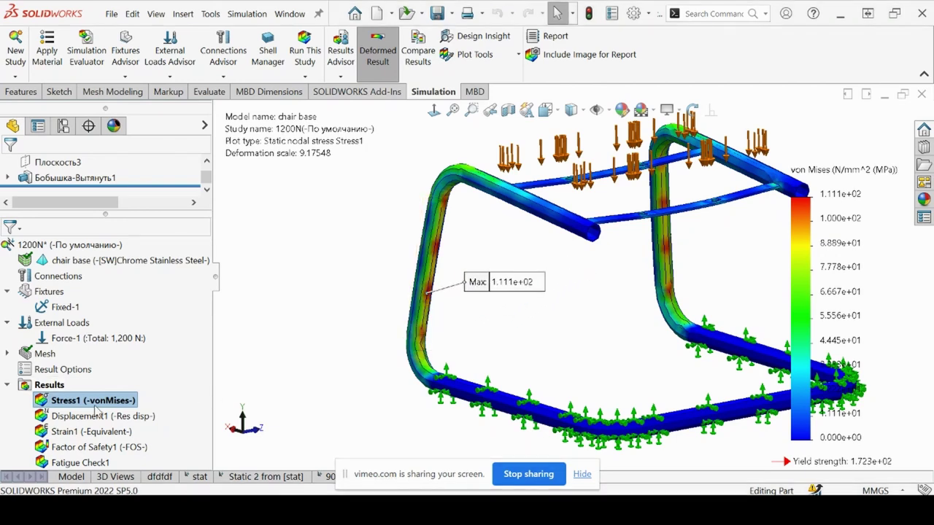
pyautogui.doubleClick(104, 447)
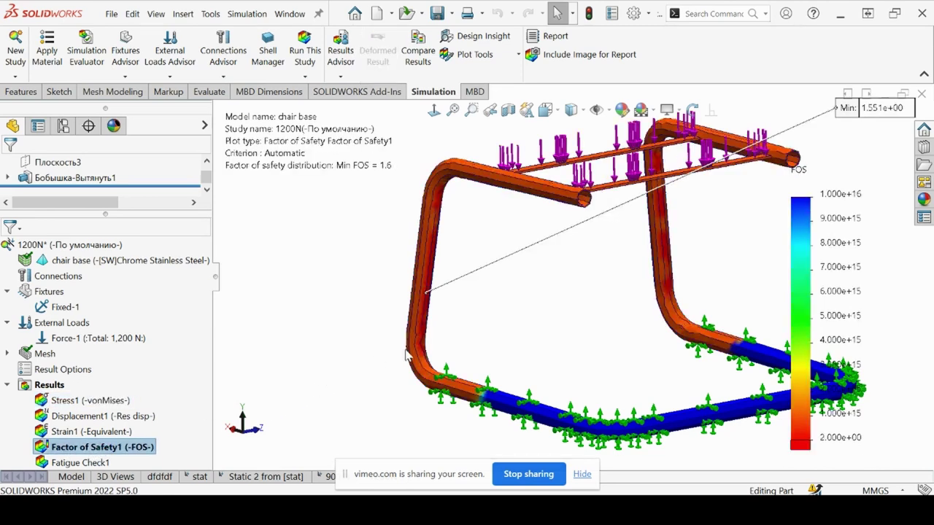
pyautogui.moveTo(886, 111)
pyautogui.mouseDown()
pyautogui.moveTo(739, 219)
pyautogui.moveTo(372, 304)
pyautogui.moveTo(288, 348)
pyautogui.mouseUp()
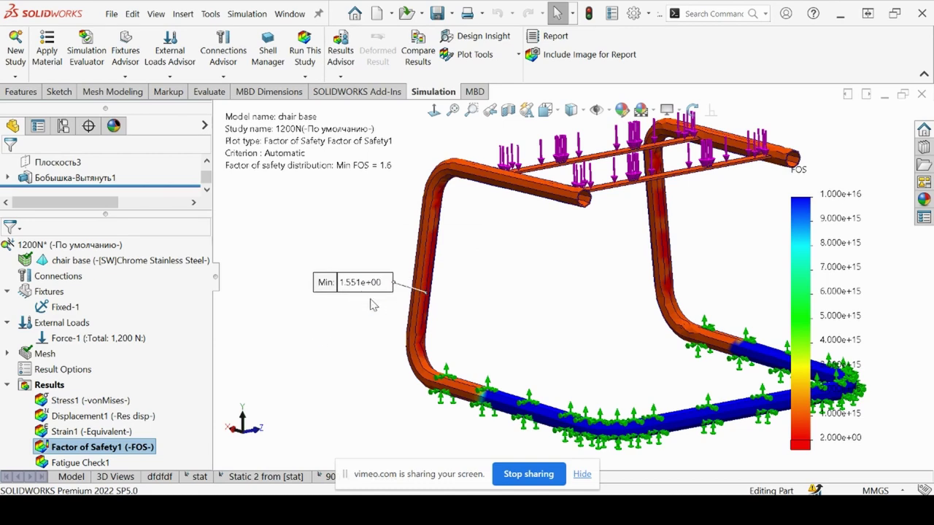
pyautogui.moveTo(345, 474); pyautogui.dragTo(240, 431)
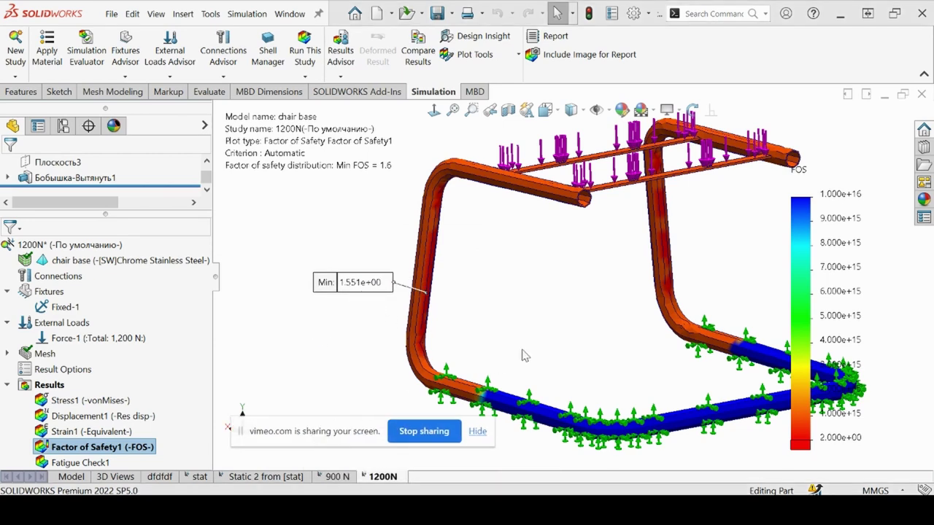
# Orbit the chair frame and display the 1200N Fatigue Check1 plot
pyautogui.scroll(-5, 440, 310)
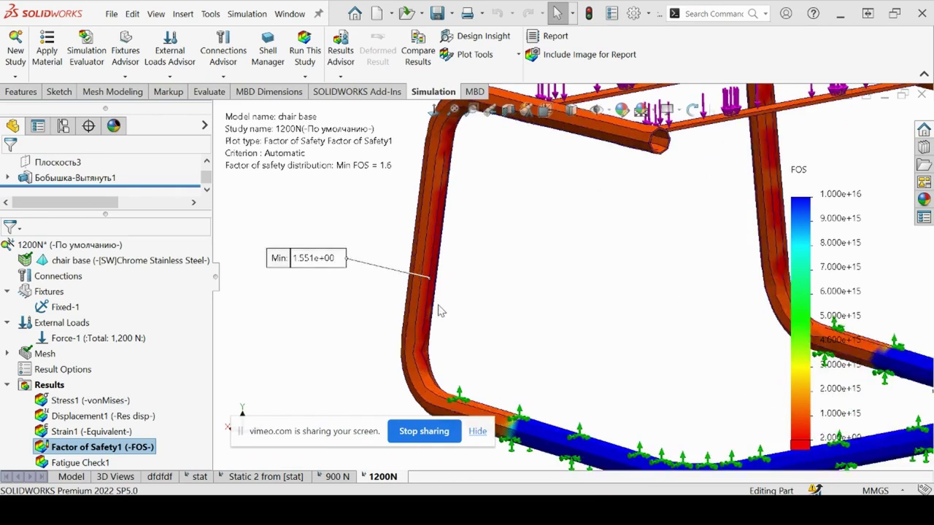
pyautogui.scroll(5, 540, 277)
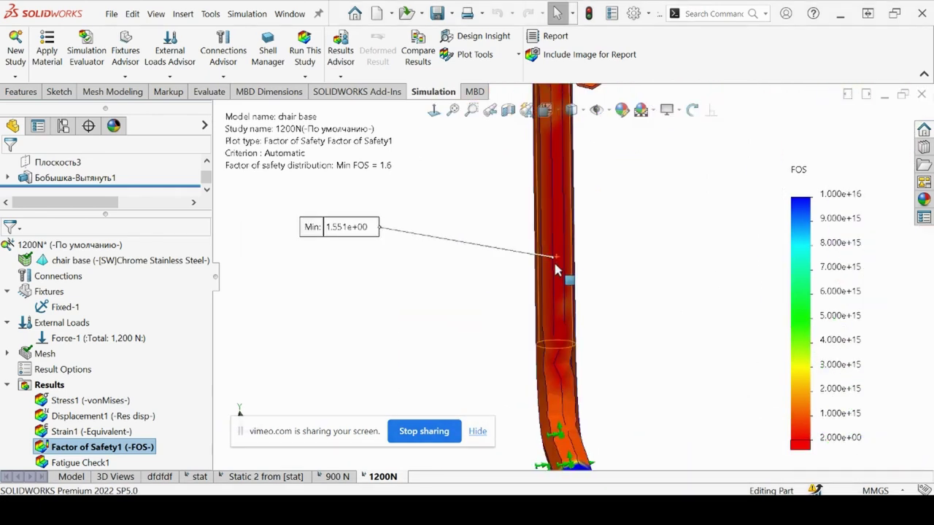
pyautogui.scroll(1, 583, 272)
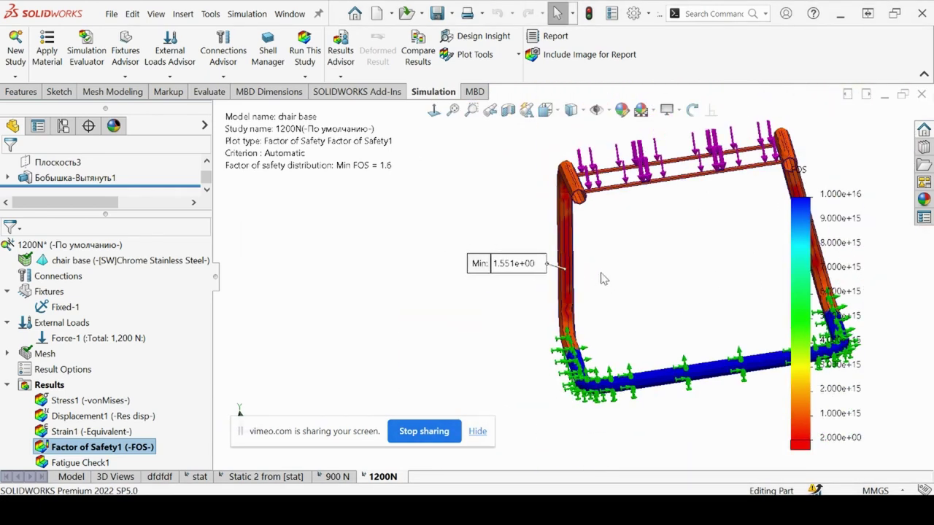
pyautogui.moveTo(631, 268); pyautogui.dragTo(642, 273, button='middle')
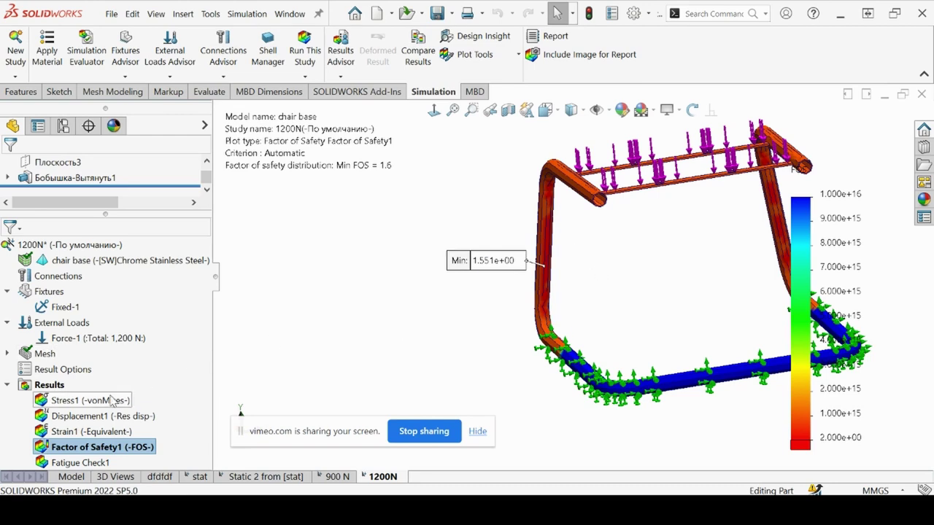
pyautogui.doubleClick(83, 463)
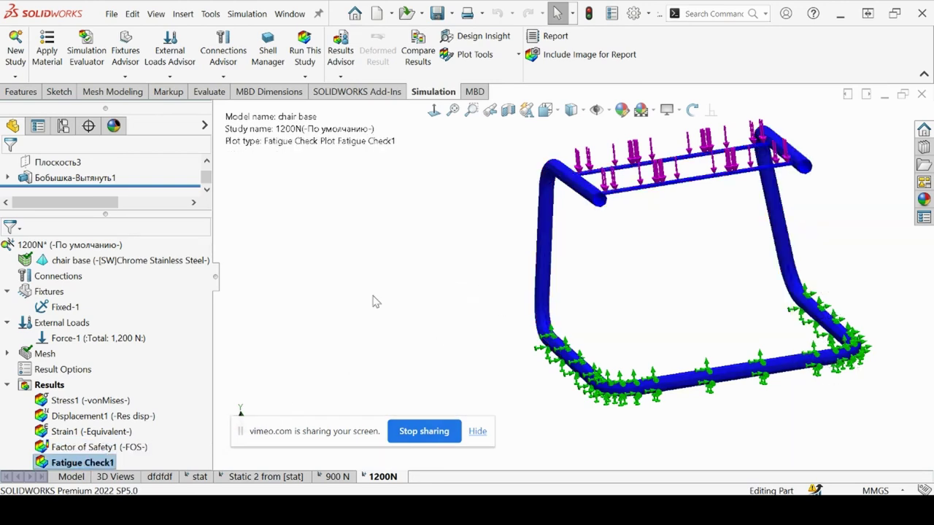
# Set the 1200N Fatigue Check1 surface finish to Hot Rolled (0.79), revealing red patches on the uprights
pyautogui.moveTo(665, 288); pyautogui.dragTo(685, 218, button='middle')
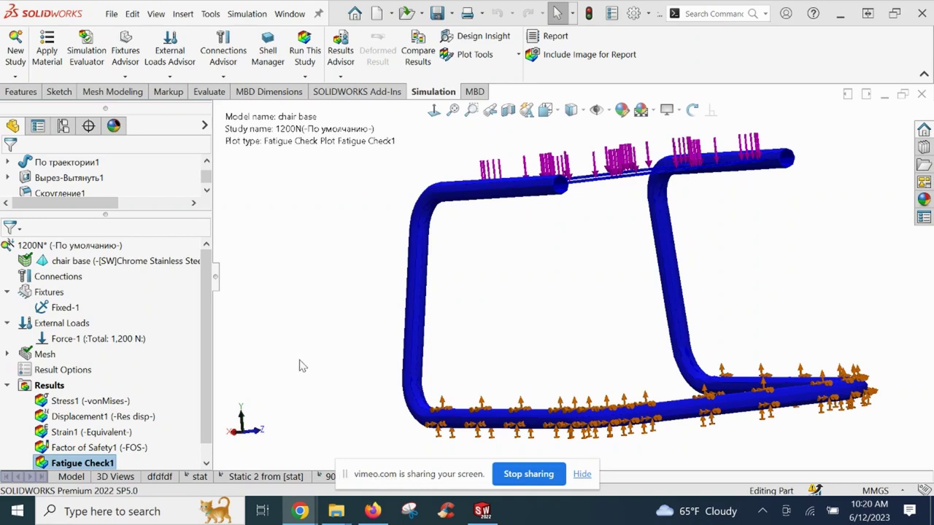
pyautogui.rightClick(73, 465)
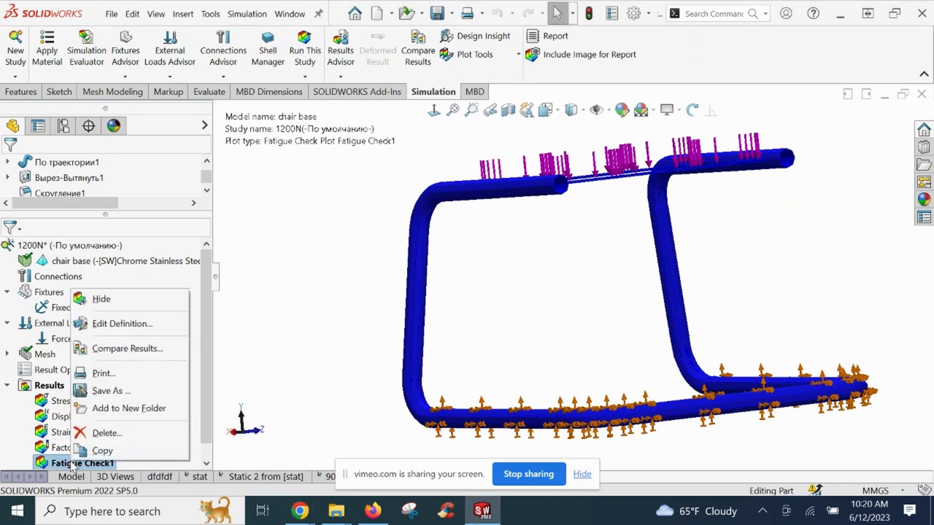
pyautogui.click(109, 325)
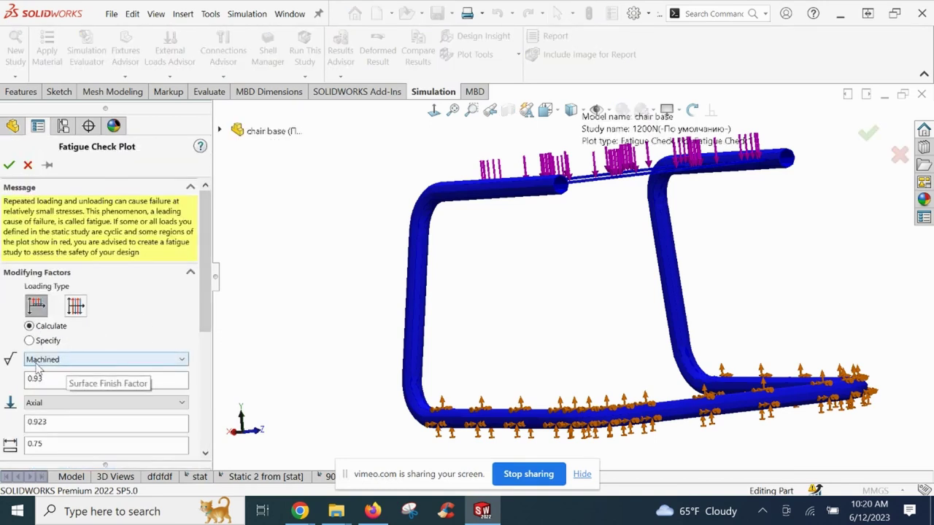
pyautogui.click(59, 361)
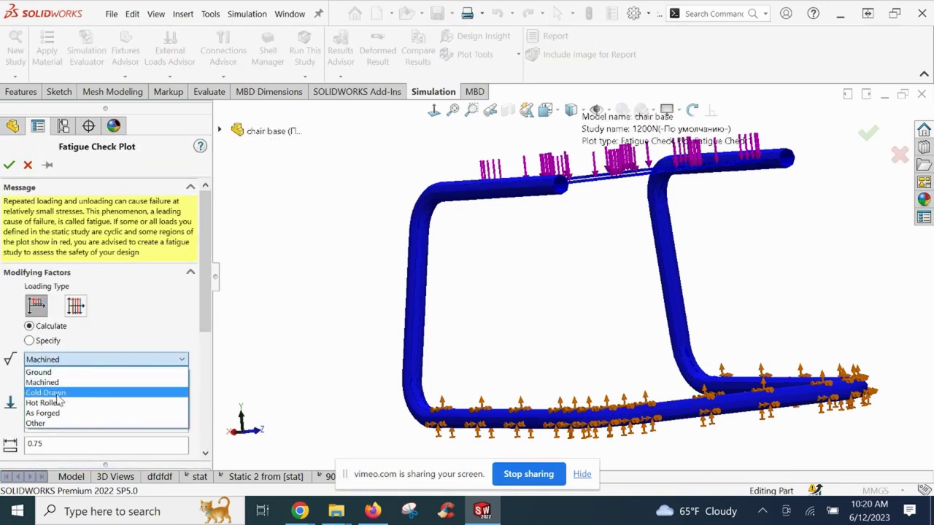
pyautogui.click(82, 402)
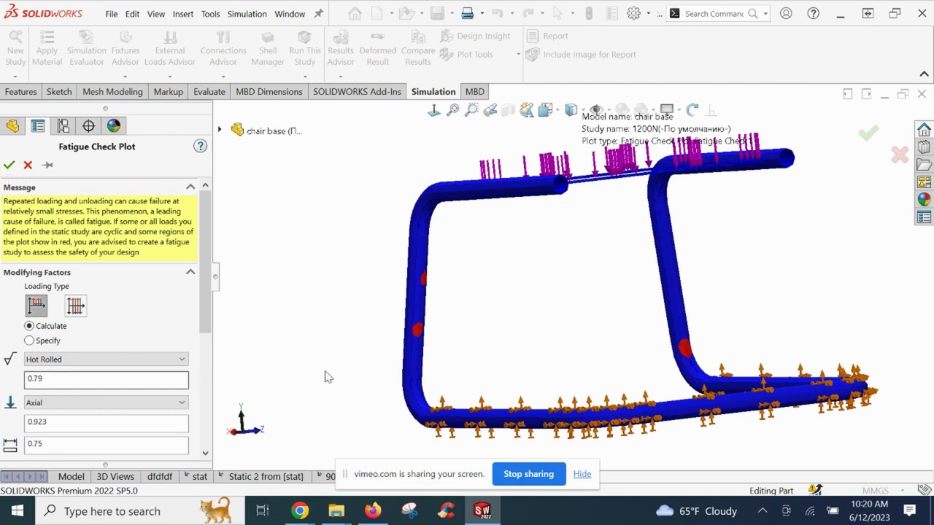
pyautogui.click(9, 164)
pyautogui.scroll(-5, 427, 338)
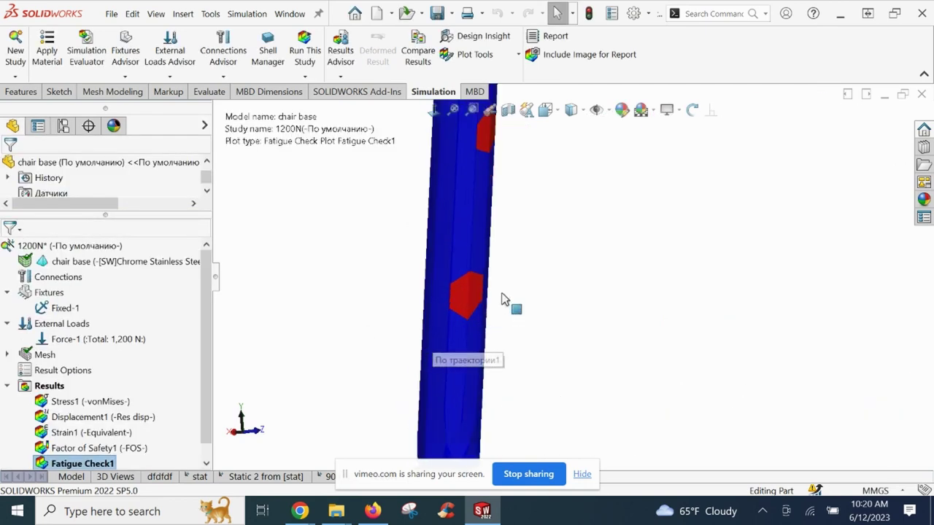
pyautogui.scroll(5, 496, 299)
pyautogui.scroll(-3, 562, 198)
pyautogui.scroll(3, 575, 239)
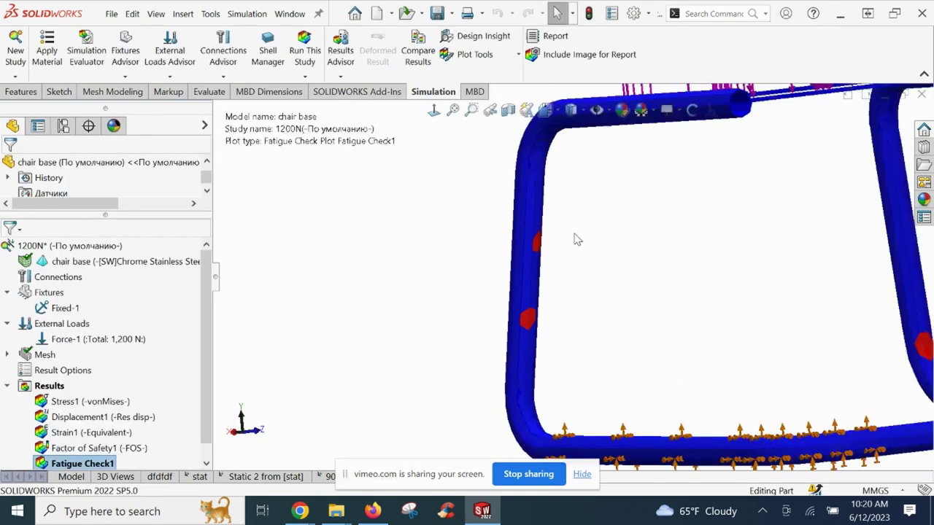
pyautogui.scroll(3, 576, 241)
pyautogui.scroll(-4, 576, 271)
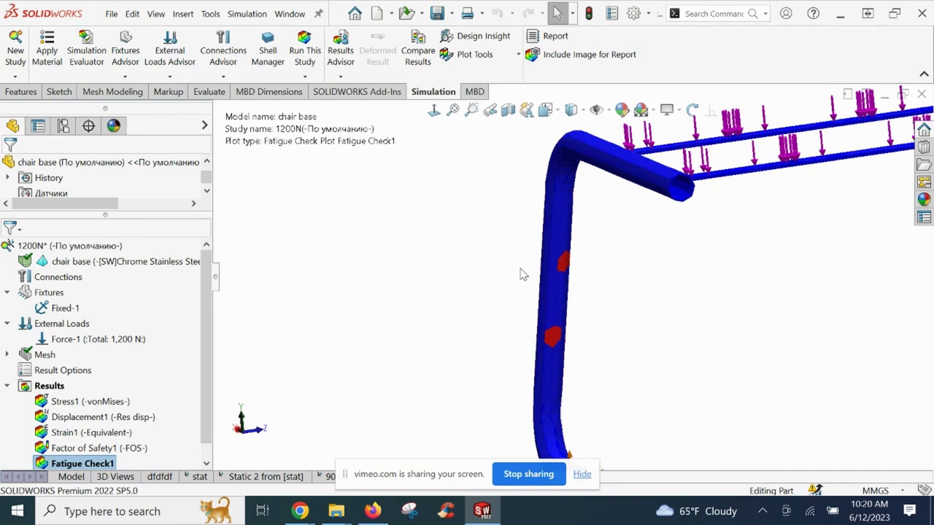
pyautogui.scroll(3, 590, 291)
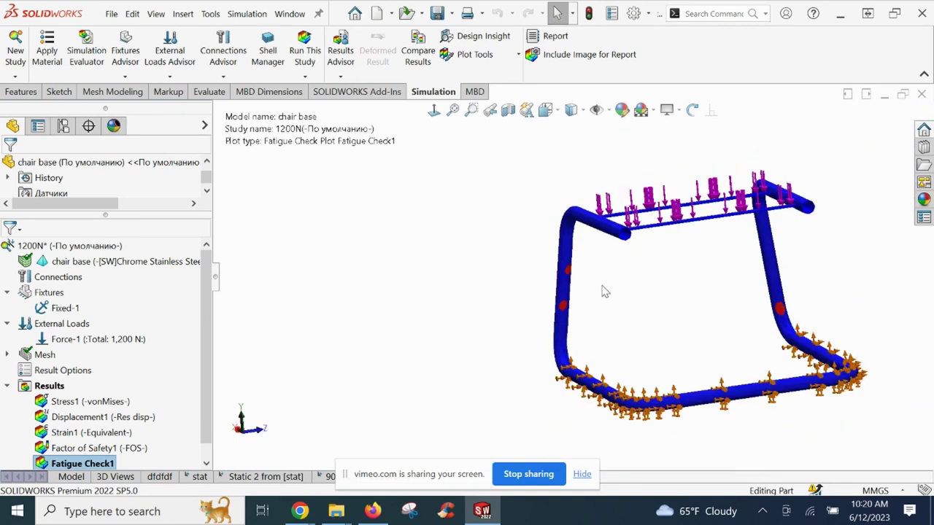